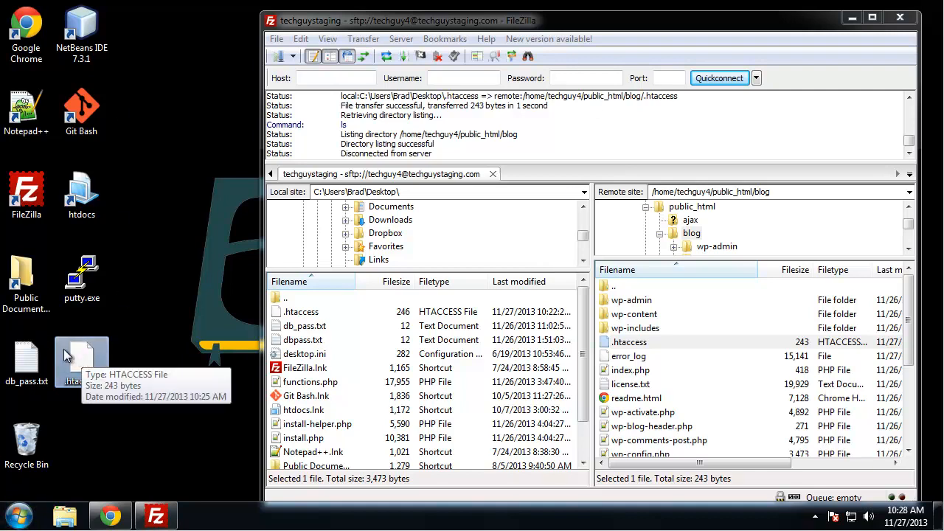
Bring up the context menu for the .htaccess file on the desktop.
right_click(76, 350)
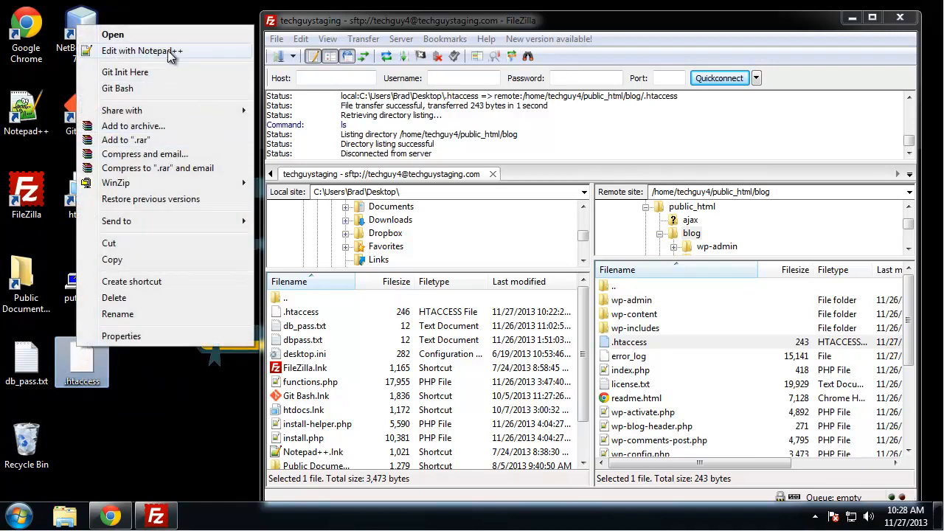
Open the desktop .htaccess in Notepad++, move it left, and add blank lines after # END WordPress.
left_click(171, 59)
left_click_drag(562, 26, 278, 12)
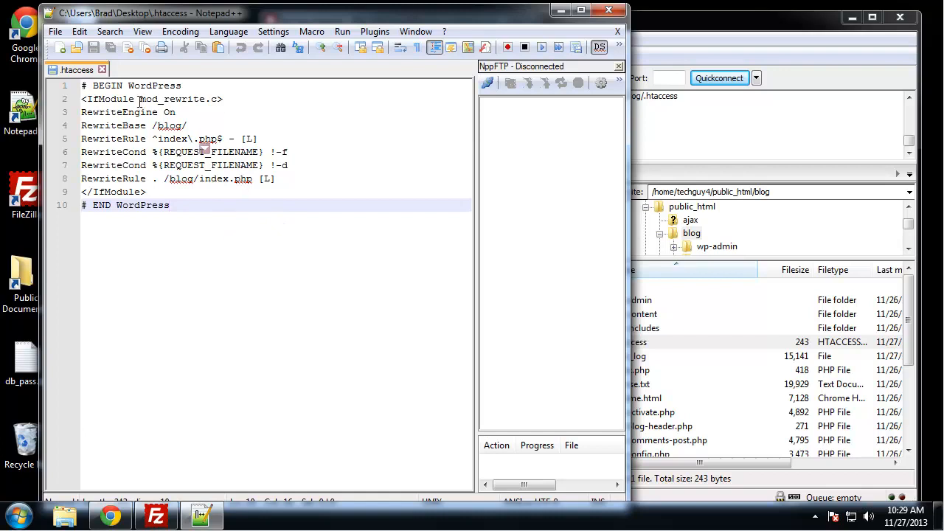
left_click_drag(141, 98, 204, 99)
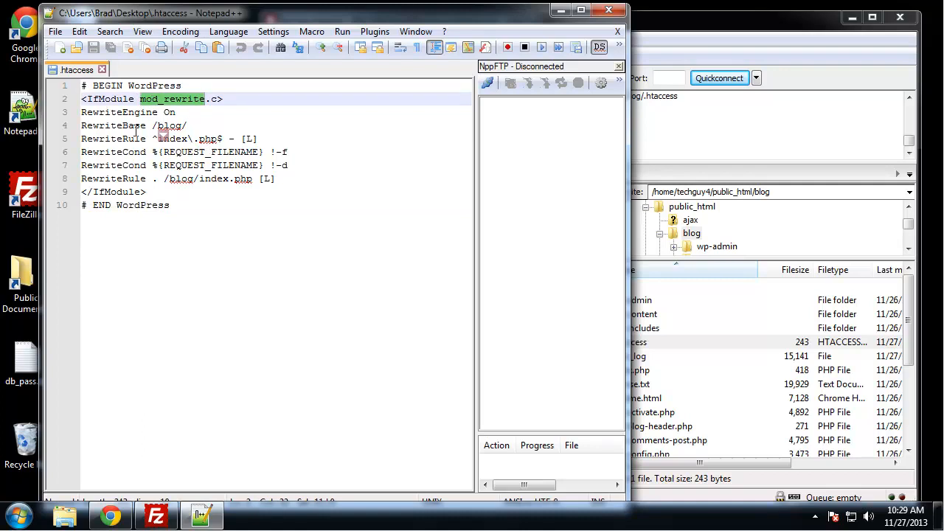
left_click(99, 138)
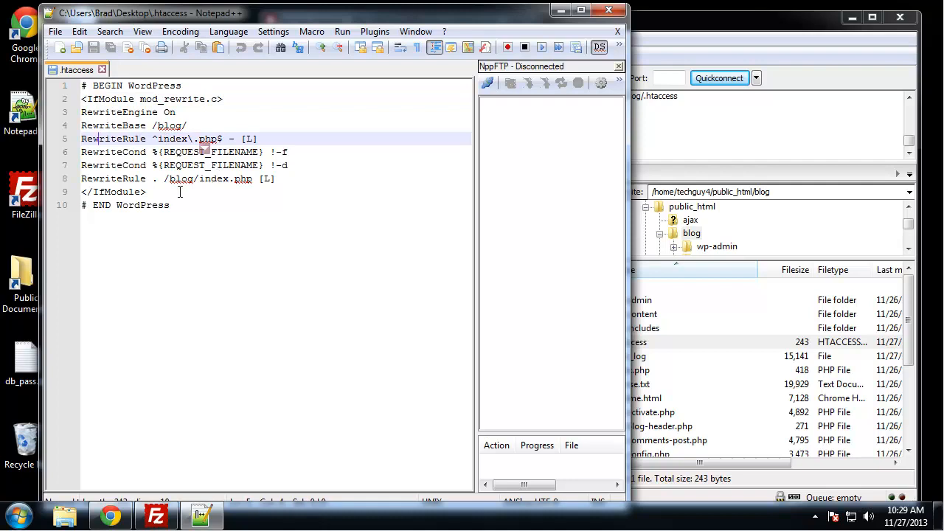
left_click(213, 206)
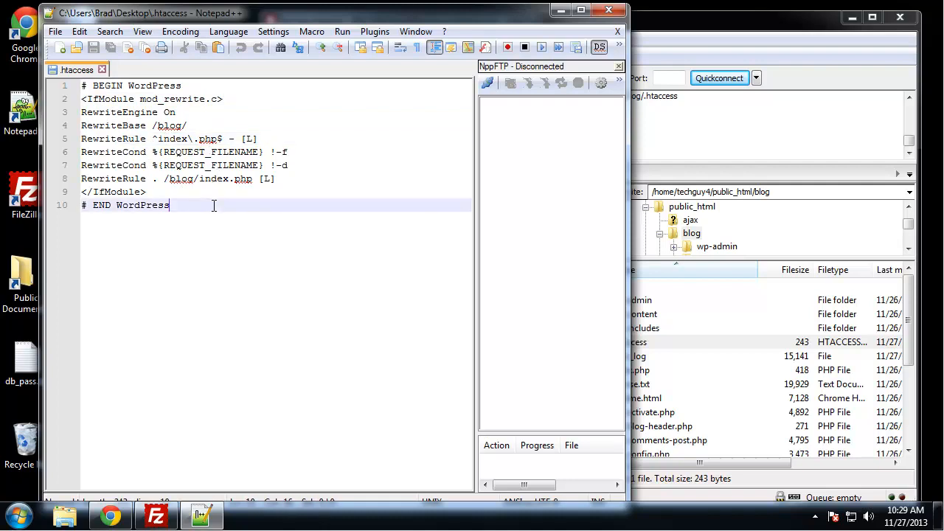
key("Return")
key("Return")
key("Return")
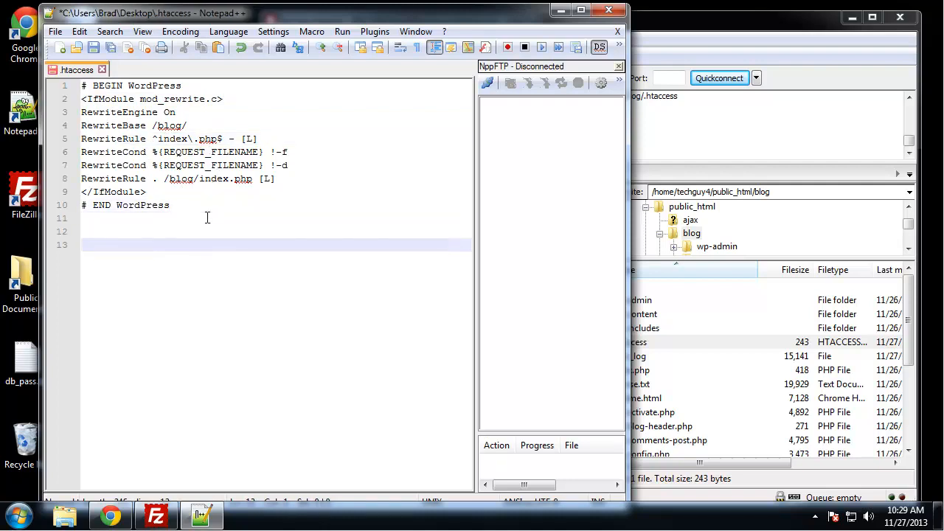
type("http://example.com/wiki/index.php?title=Page_title")
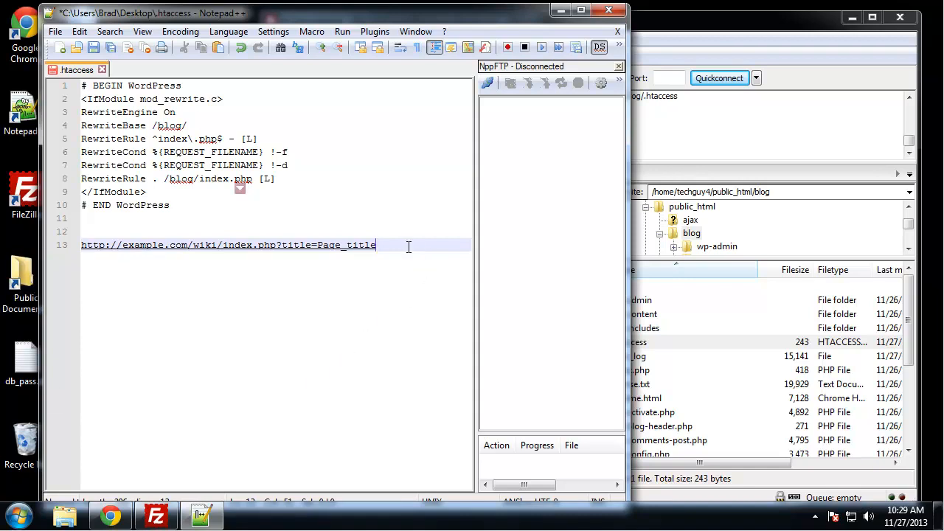
key("Return")
key("Return")
type("http://example.com/wiki/Page_title")
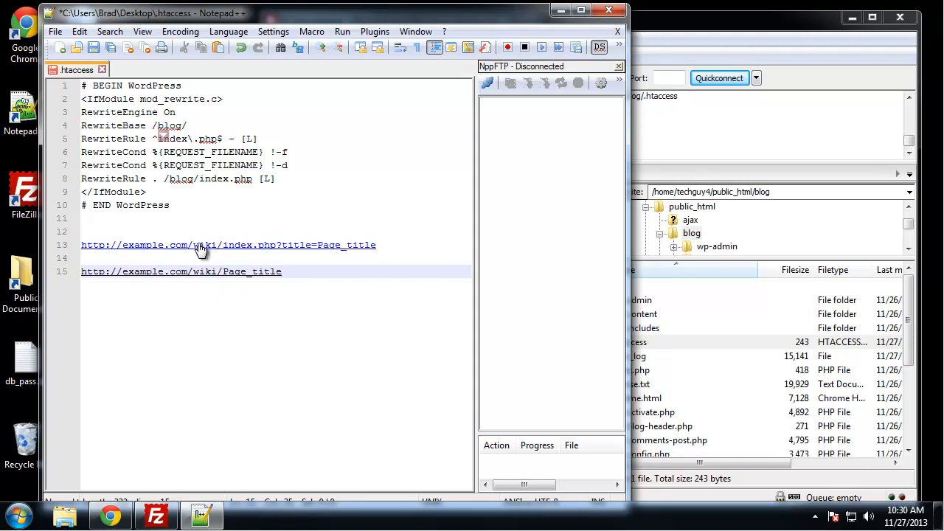
left_click_drag(299, 275, 163, 258)
key("shift+Up")
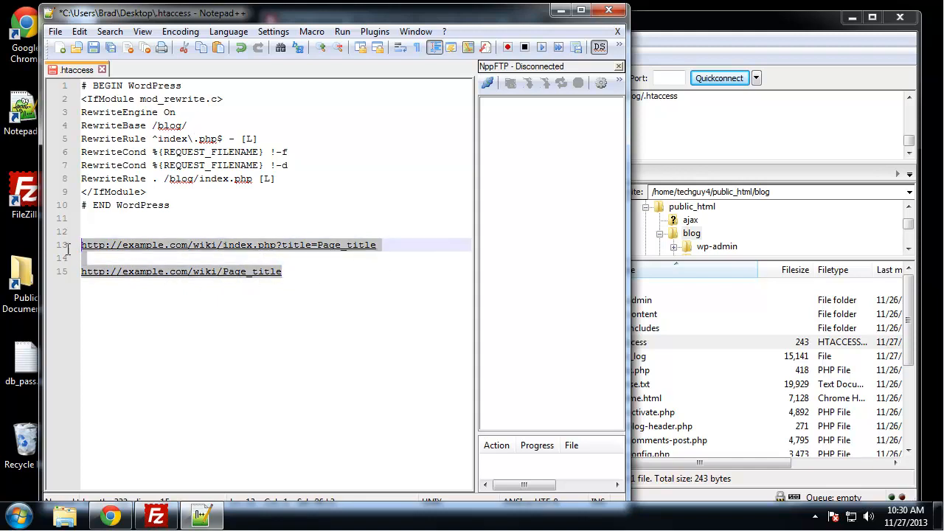
key("BackSpace")
key("BackSpace")
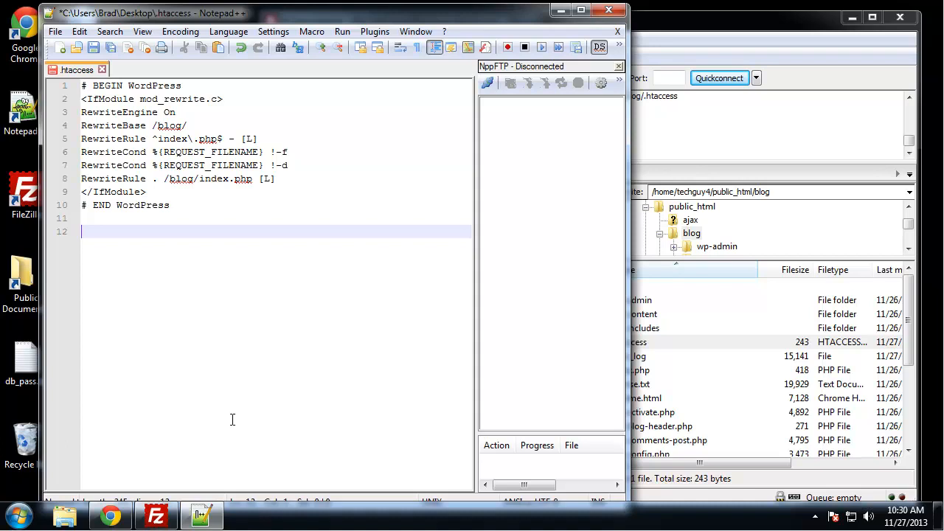
Load techguystaging.com/blog/wp-config.php in Chrome, which renders a blank page.
left_click(118, 515)
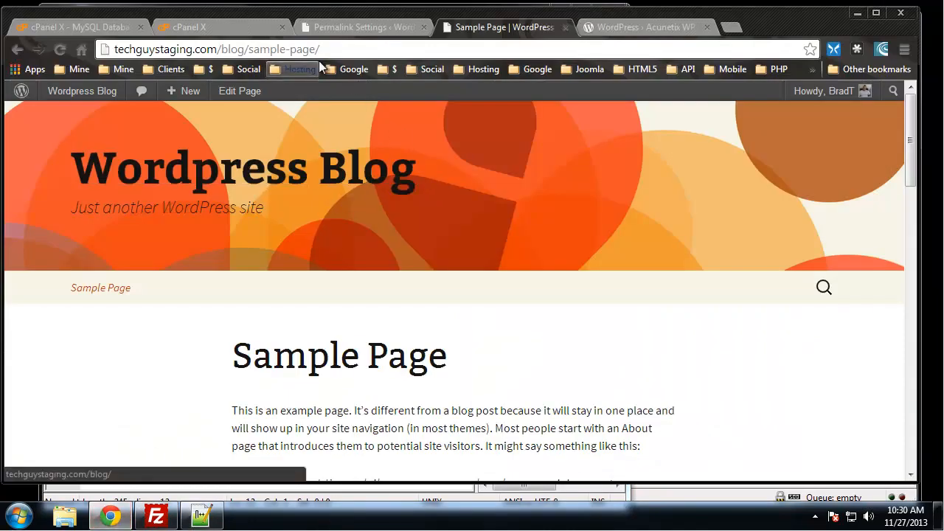
left_click_drag(321, 48, 249, 48)
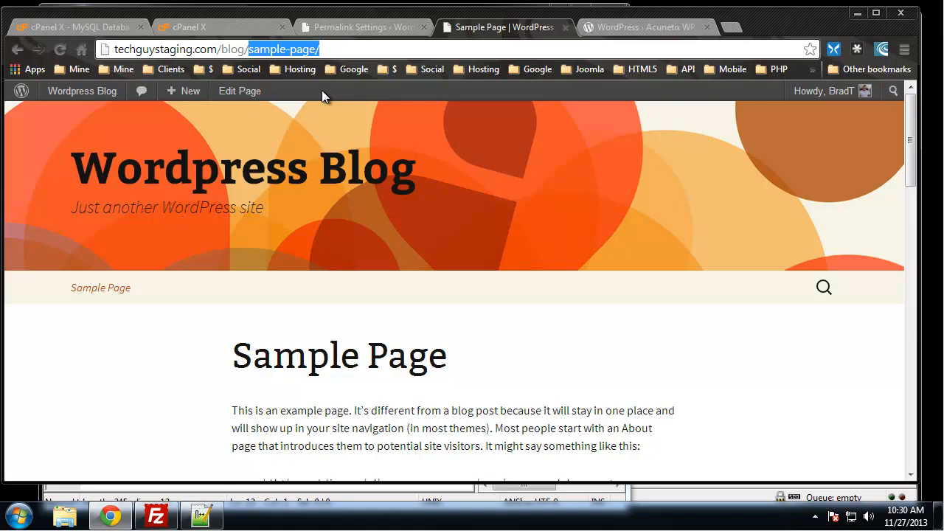
type("wp")
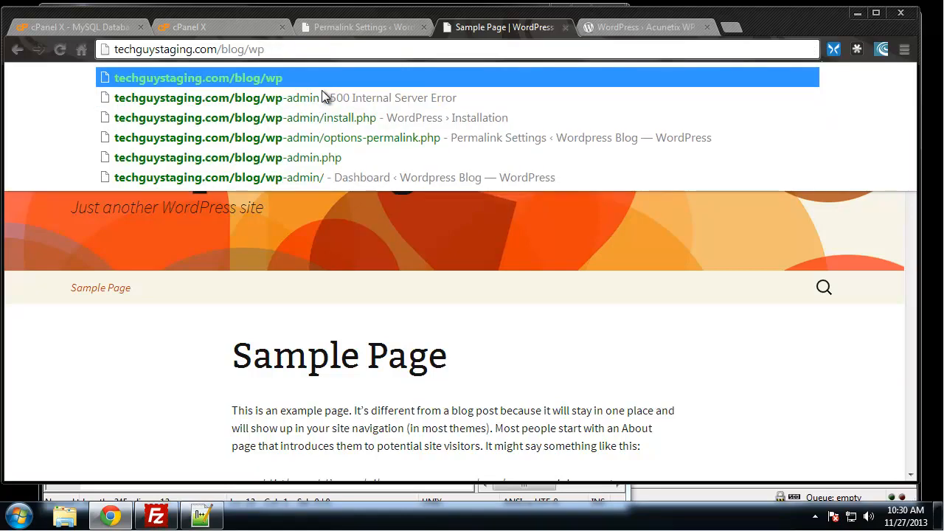
type("-config")
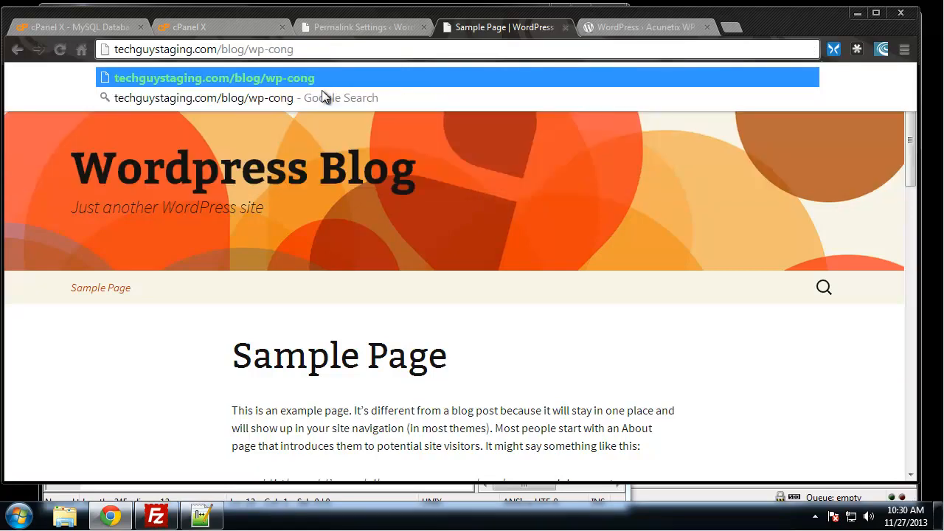
type(".php")
key("Return")
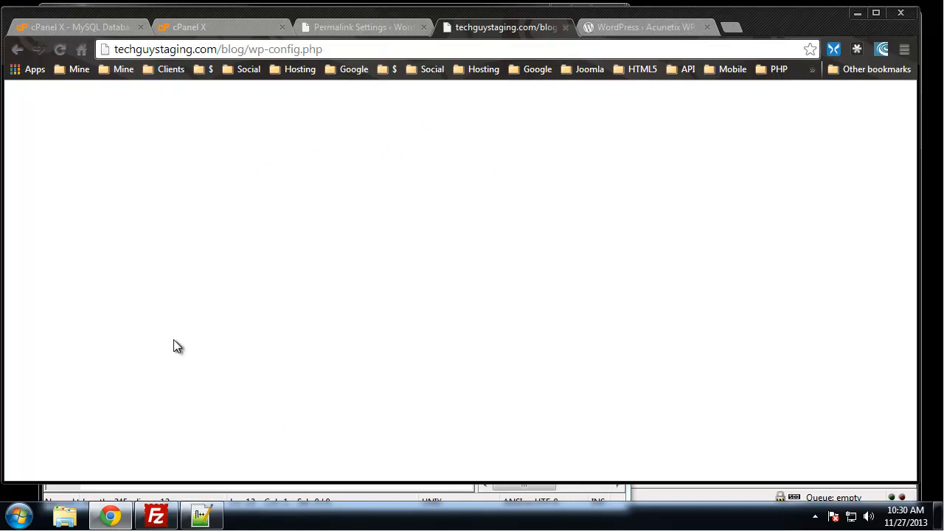
Write a '# Block Config File' comment on line 12 of .htaccess and start a new line below it.
left_click(199, 516)
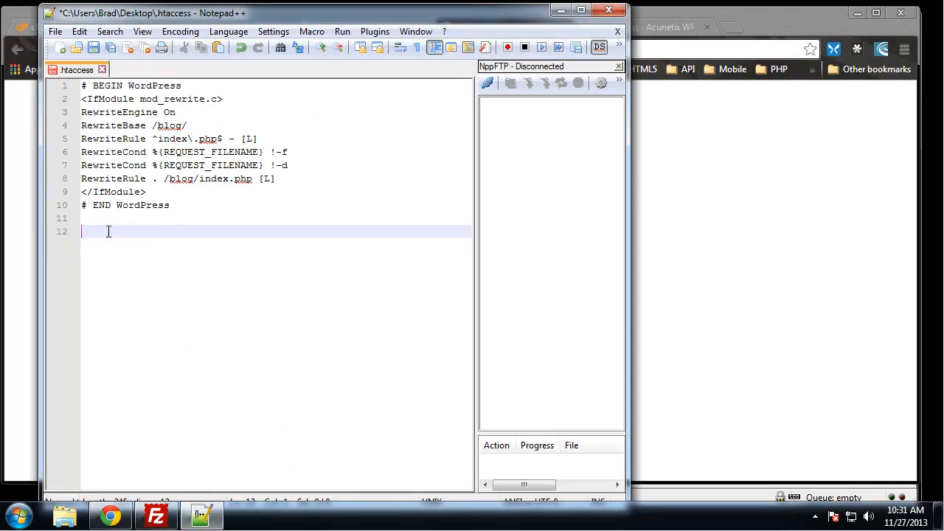
type("#Block Config File")
key("Return")
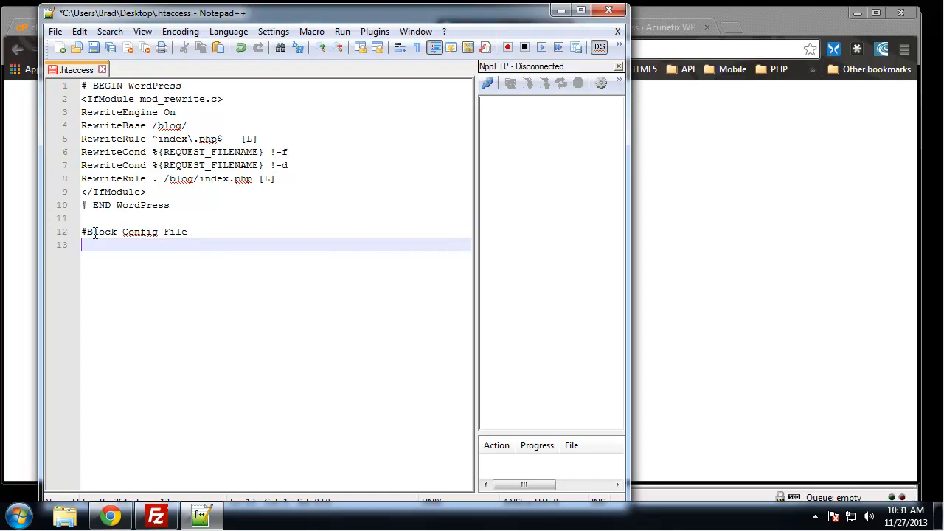
left_click(86, 232)
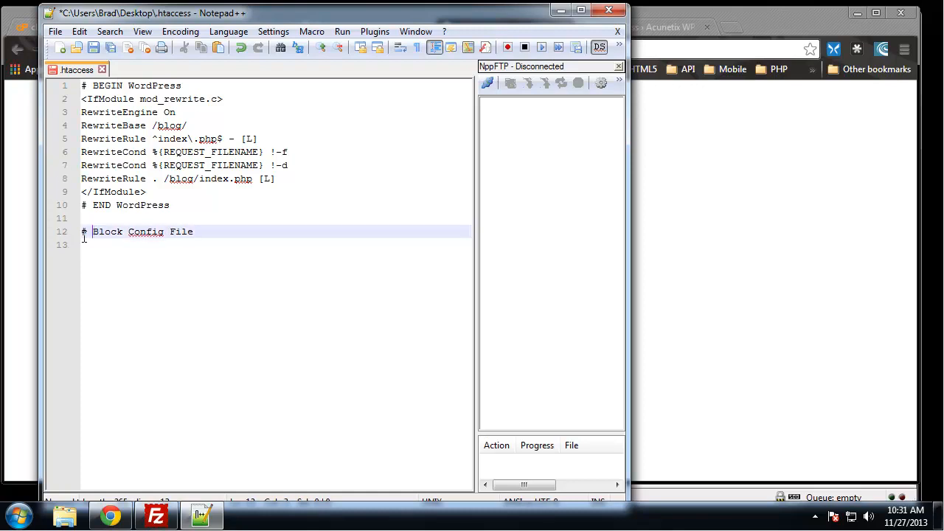
left_click_drag(87, 232, 77, 235)
key("End")
key("Return")
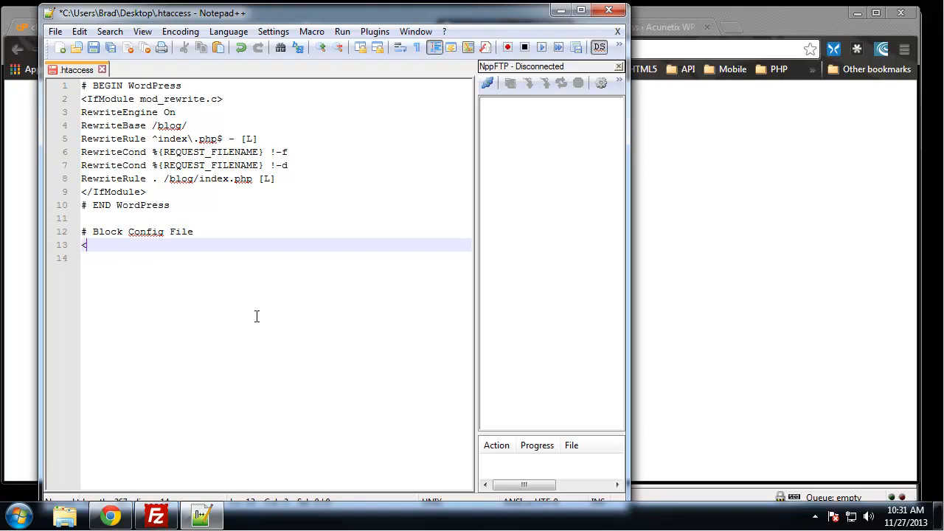
Write the <Files wp-config.php> opening and </Files> closing tags.
type("<Files wp-")
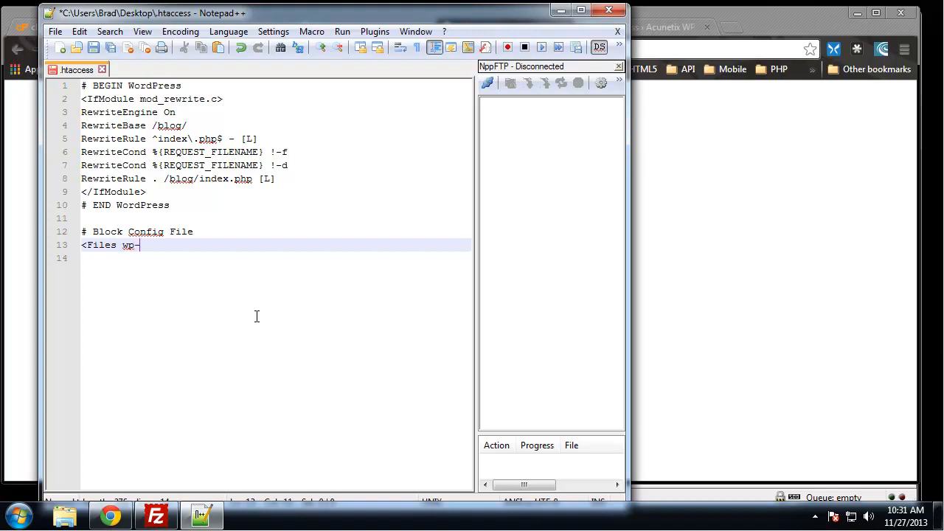
type("config.php")
key("Return")
key("Return")
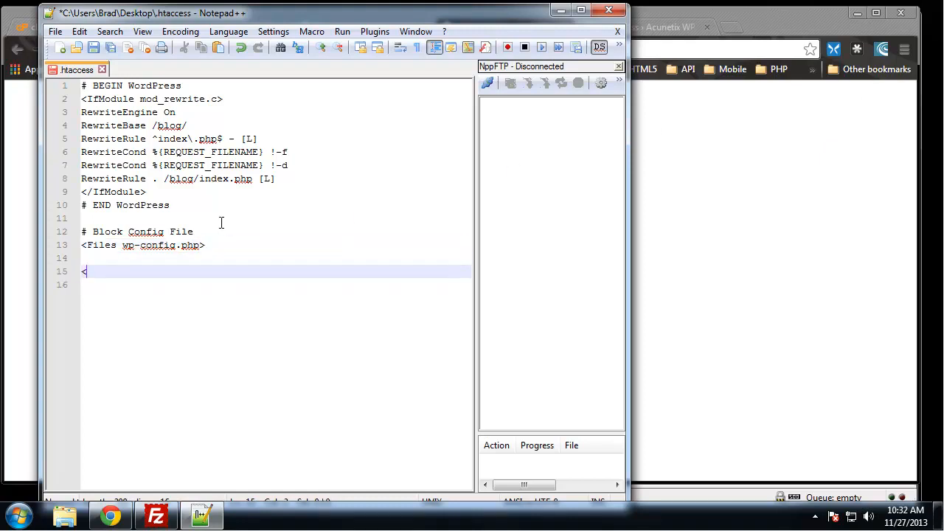
type("</Files>")
key("Up")
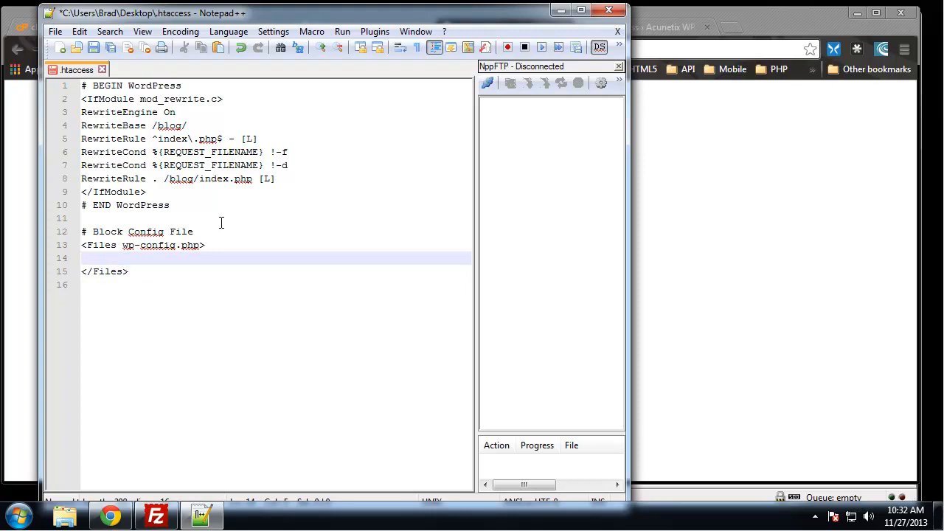
Fill the Files block with 'order allow,deny' and 'deny from all'.
type("order allow,deny")
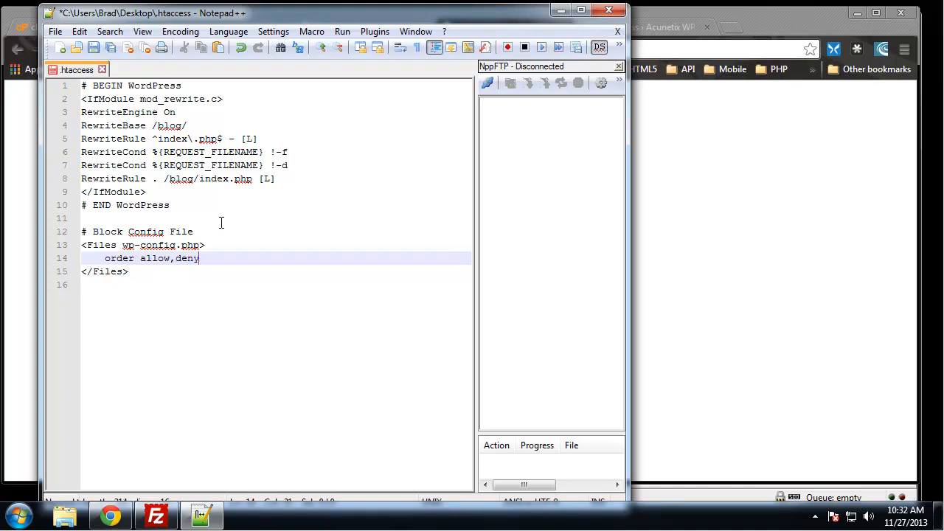
key("Return")
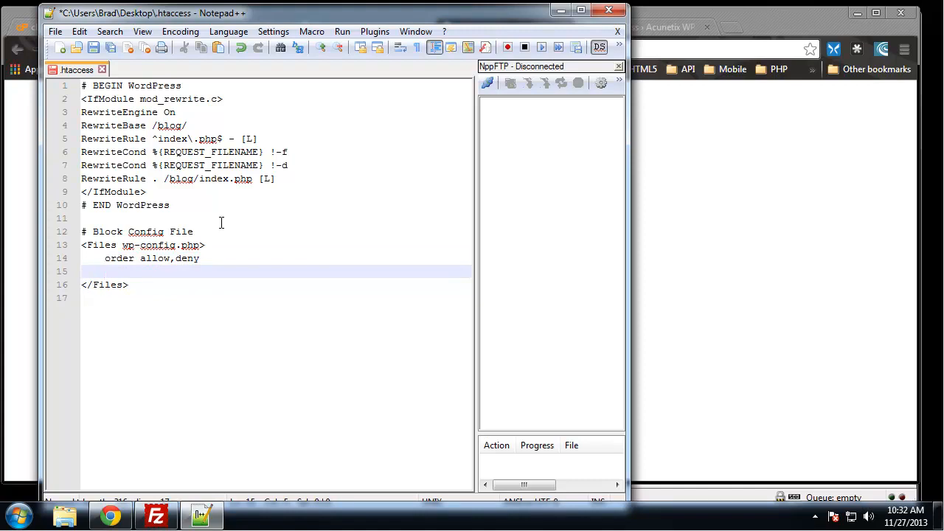
type("deny fro")
key("BackSpace")
type("m all")
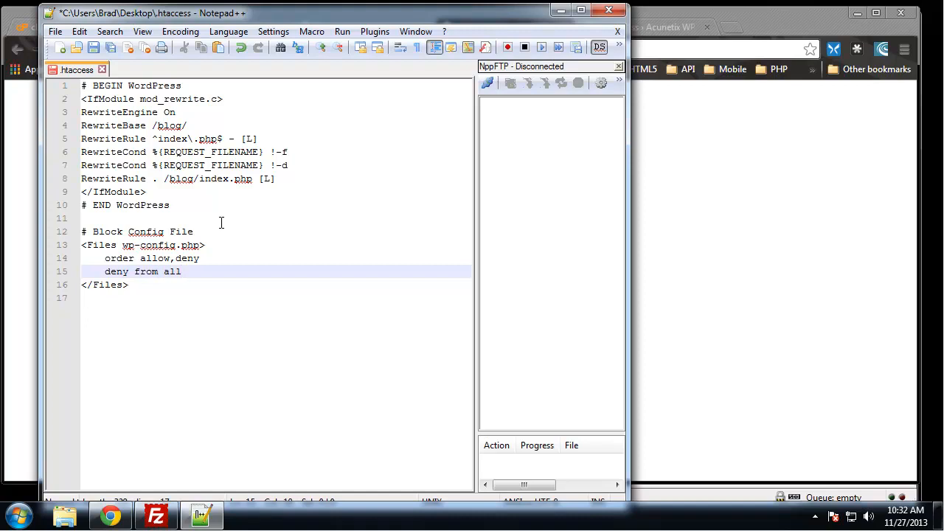
left_click(228, 249)
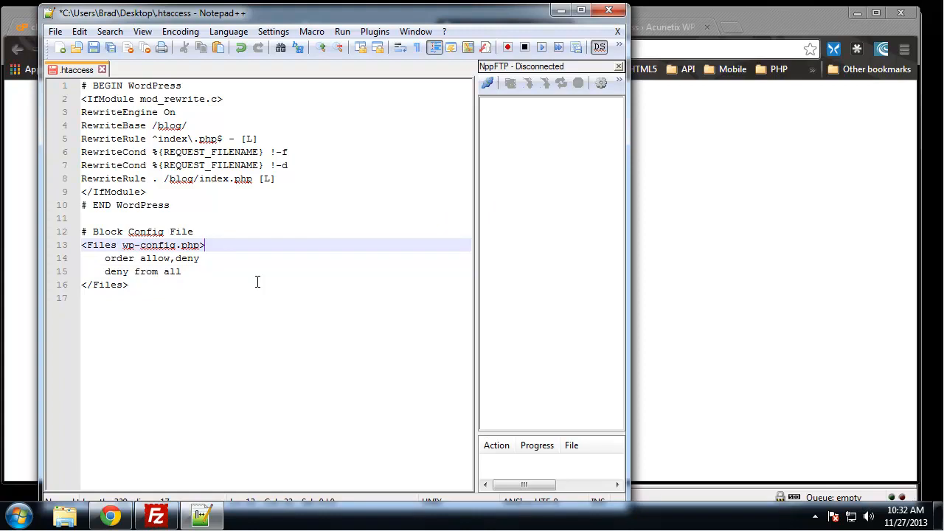
left_click(220, 274)
Save the .htaccess edits, relaunch Notepad++ from the desktop, and widen its window.
key("ctrl+s")
left_click(157, 516)
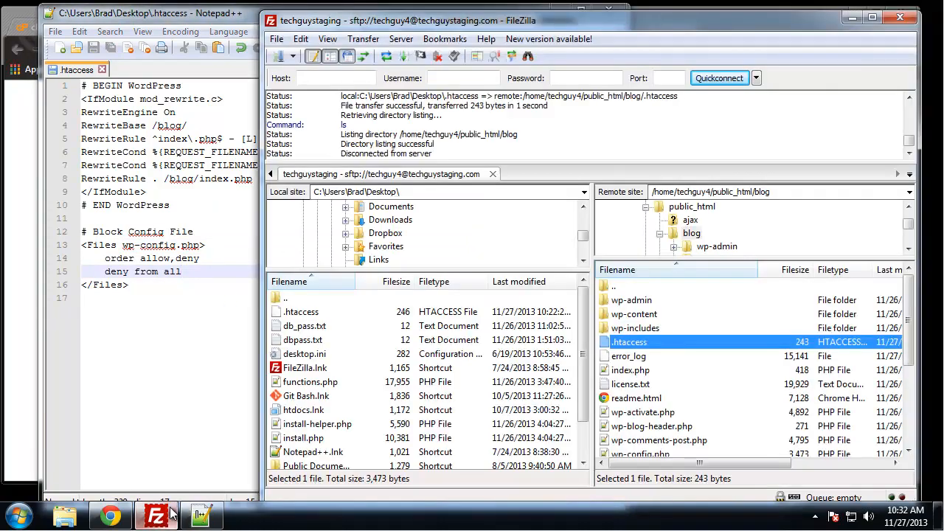
left_click(203, 16)
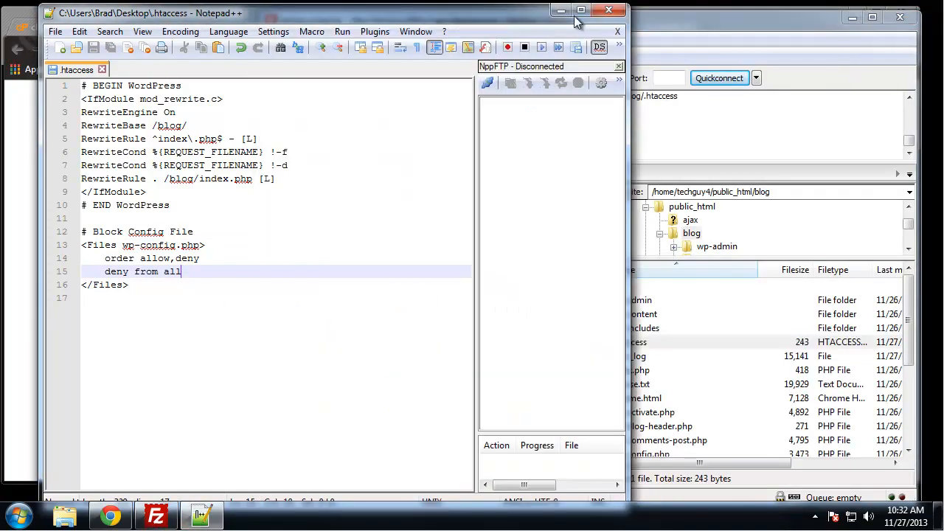
left_click(560, 10)
left_click(256, 9)
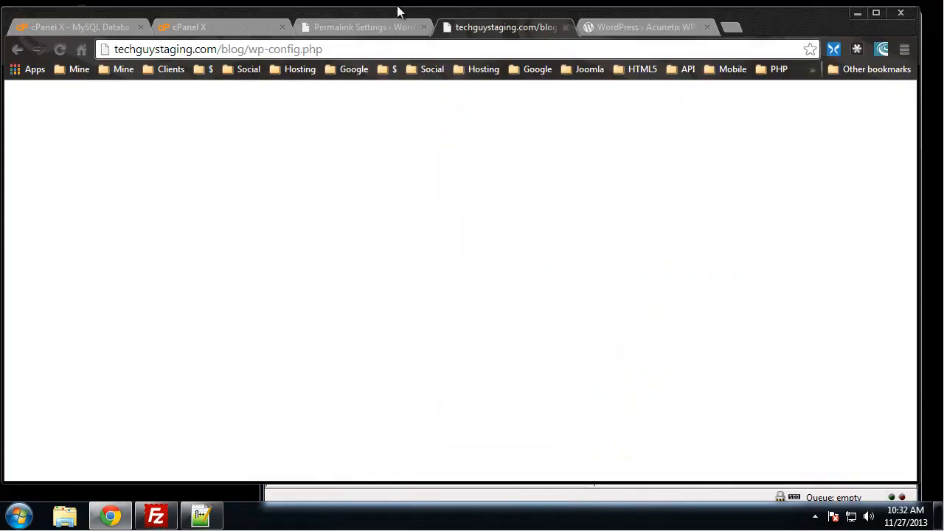
left_click(857, 13)
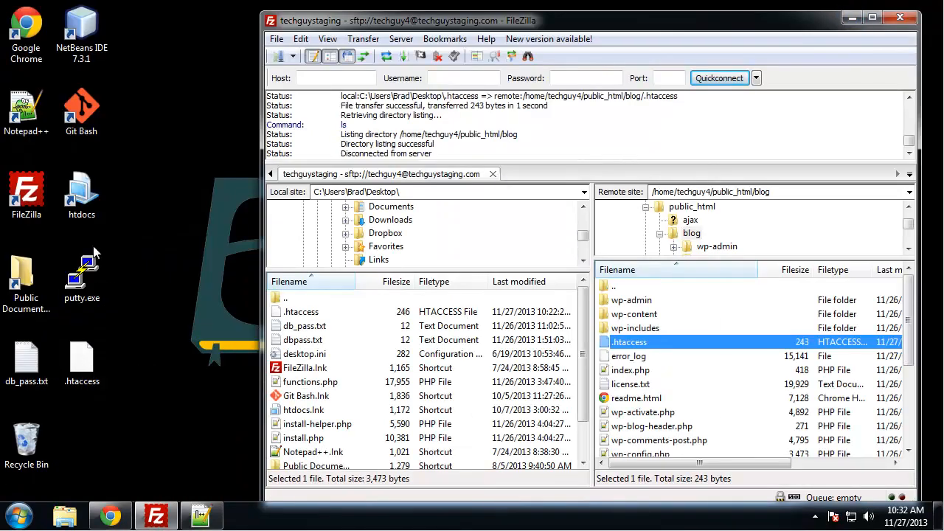
left_click(27, 110)
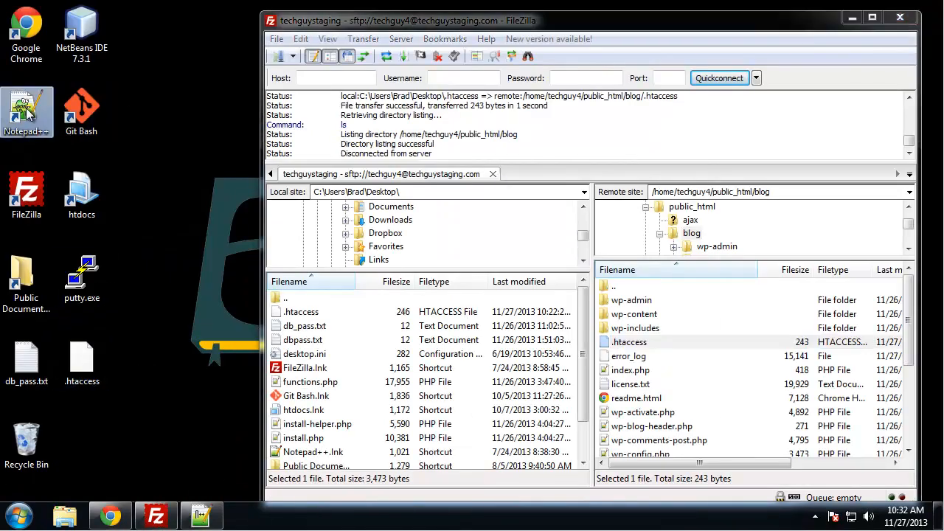
double_click(27, 109)
left_click(731, 22)
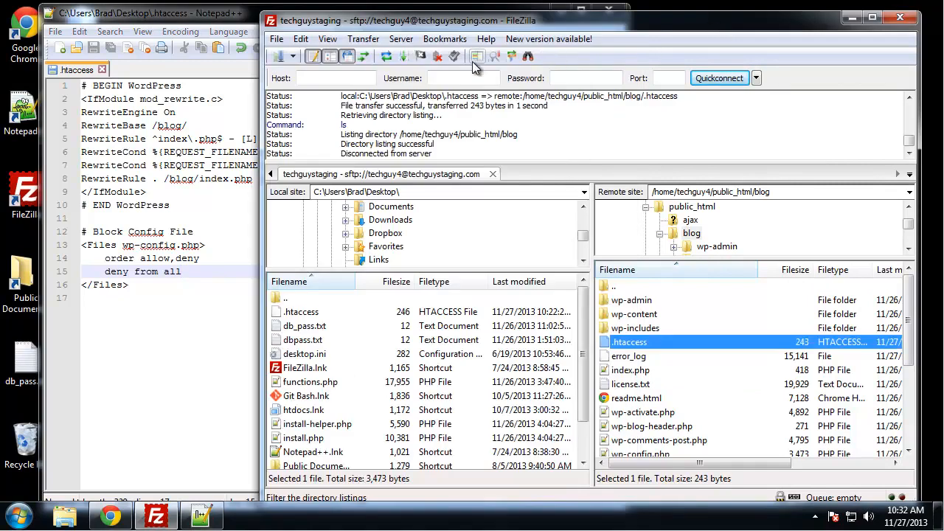
left_click(221, 16)
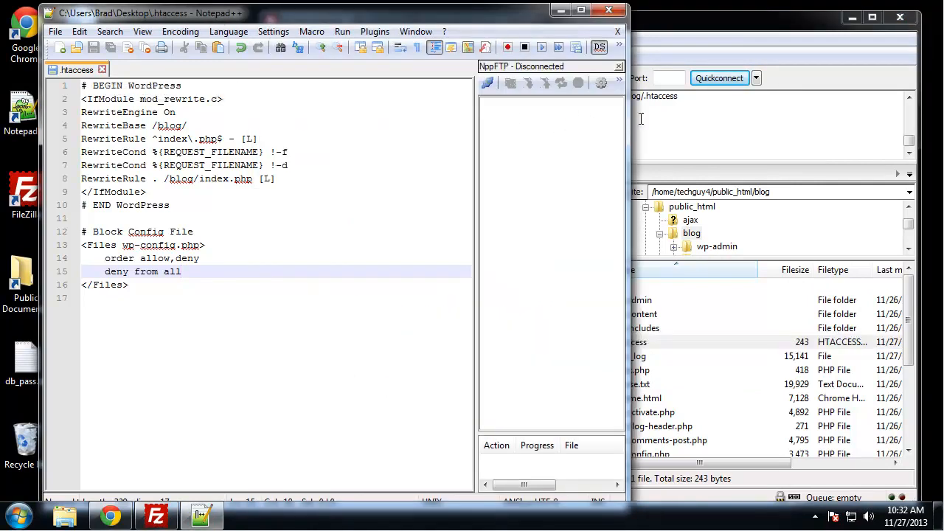
left_click_drag(626, 121, 813, 121)
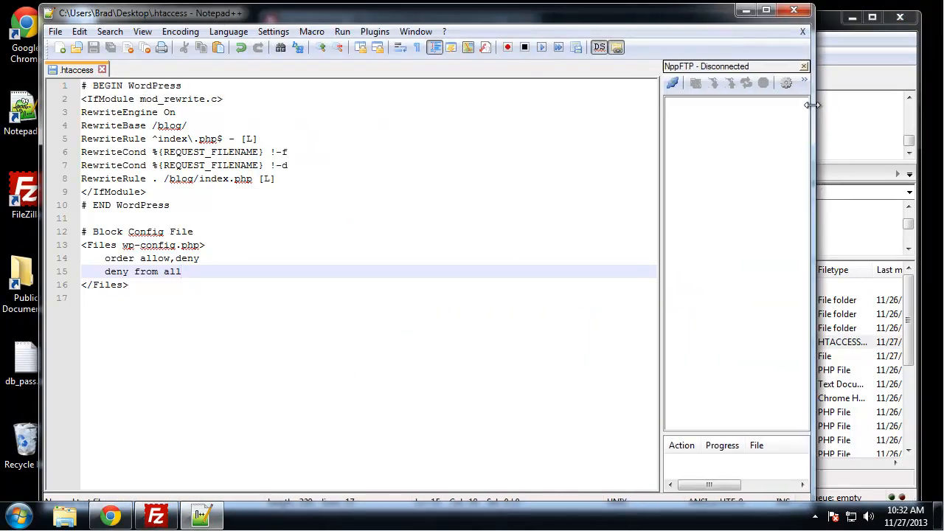
Bring up NppFTP's Profile settings from the gear menu.
left_click(674, 81)
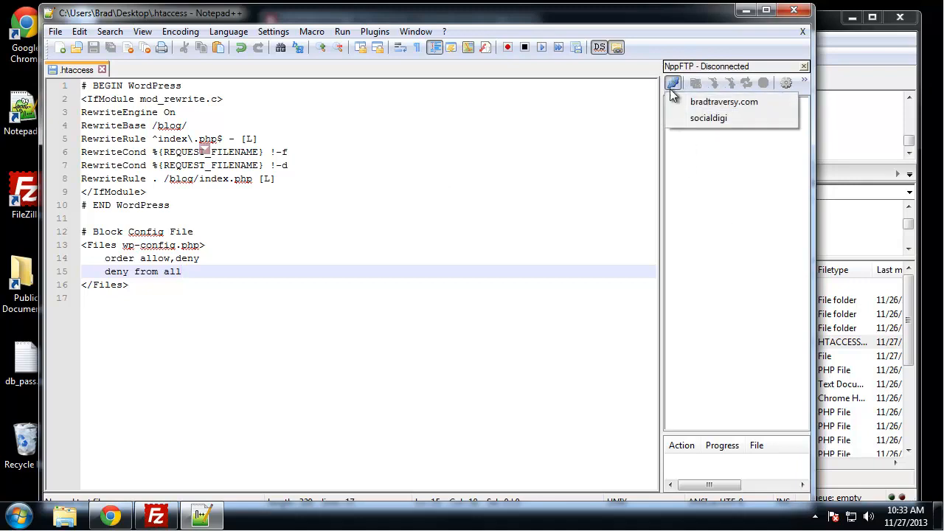
left_click(786, 83)
left_click(786, 82)
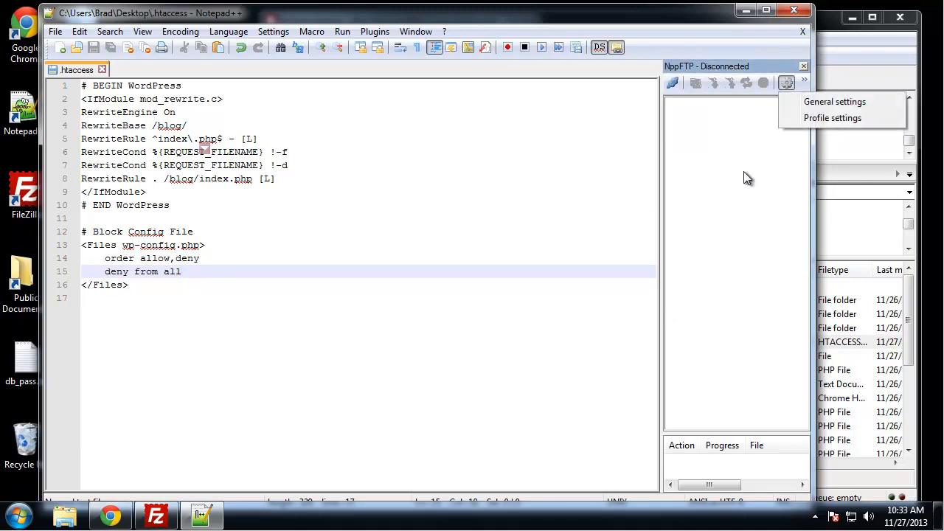
left_click(841, 117)
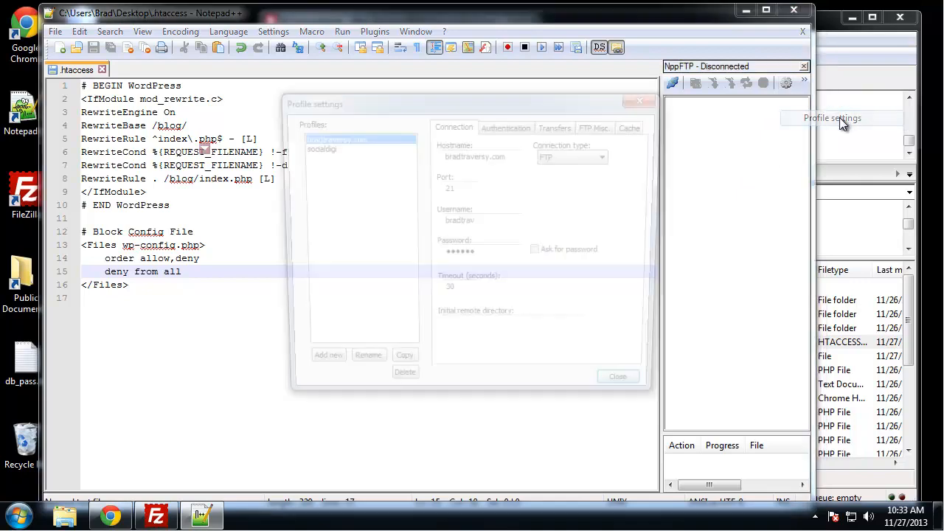
Add a 'techguystaging.com' profile with hostname techguystaging.com plus the site's username and password.
left_click(318, 370)
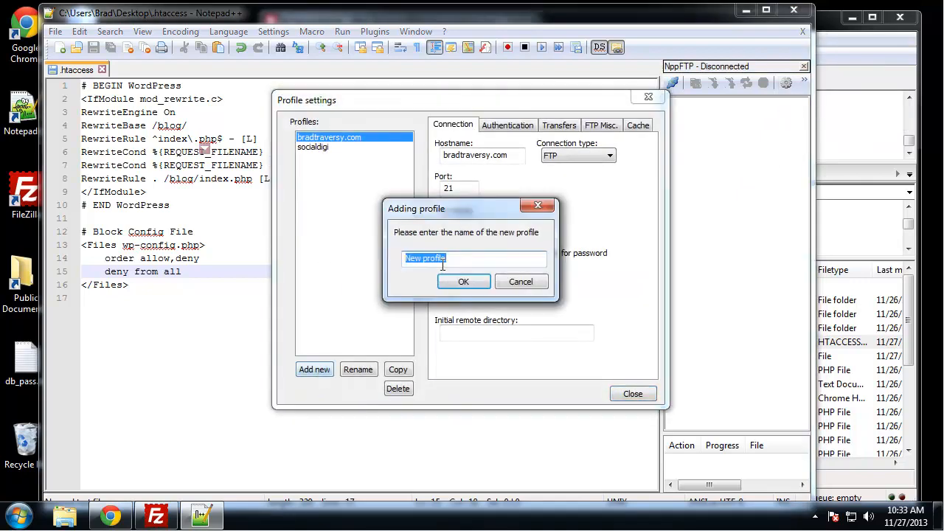
type("techguystaging.com")
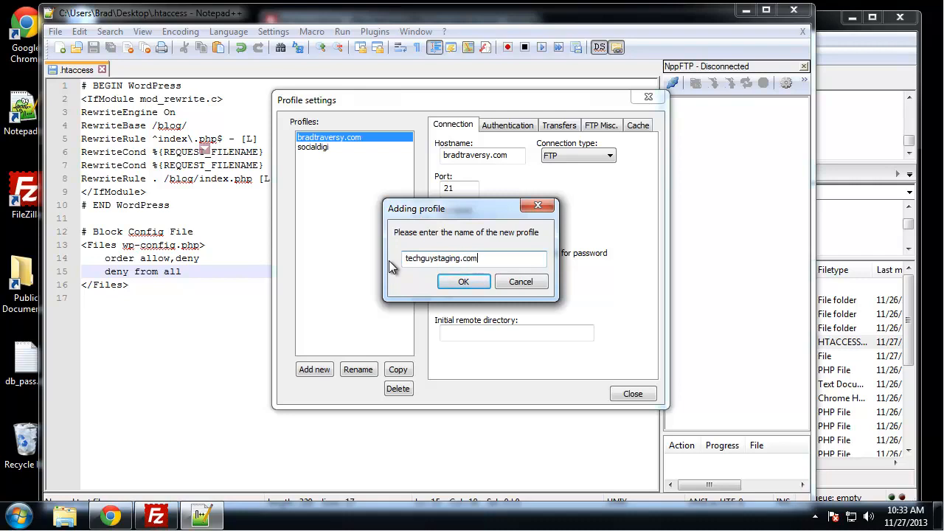
left_click(485, 282)
left_click(510, 157)
type("techguystaging.com")
left_click(461, 224)
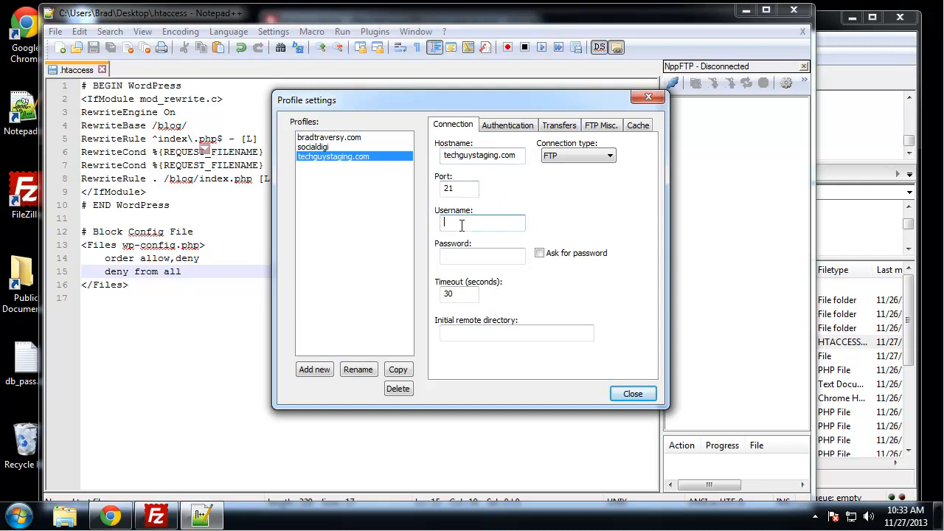
left_click(484, 258)
left_click(632, 395)
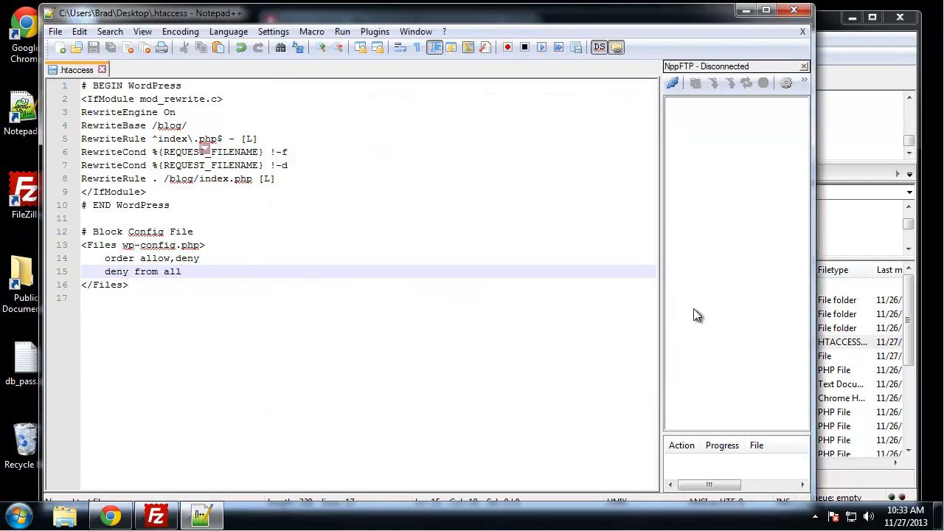
Connect NppFTP to techguystaging.com, browse into public_html/blog, and close the local .htaccess tab.
left_click(671, 84)
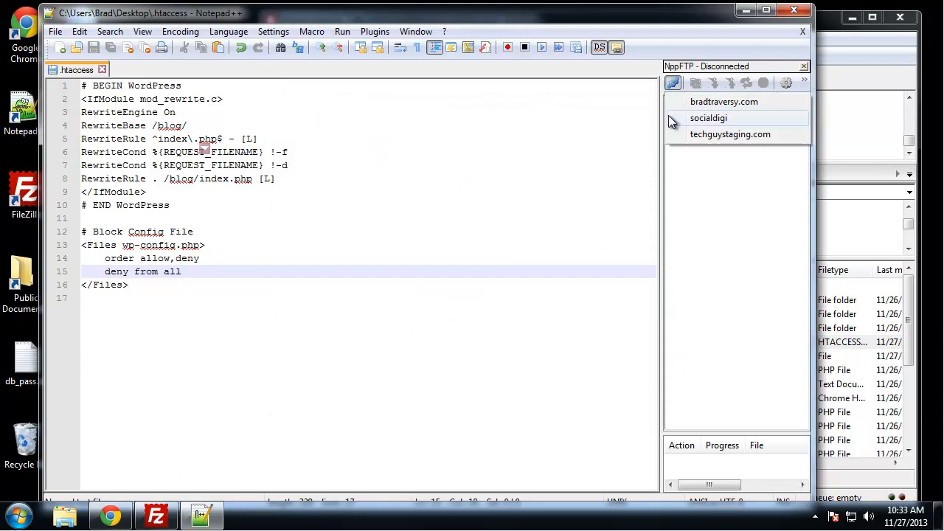
left_click(703, 137)
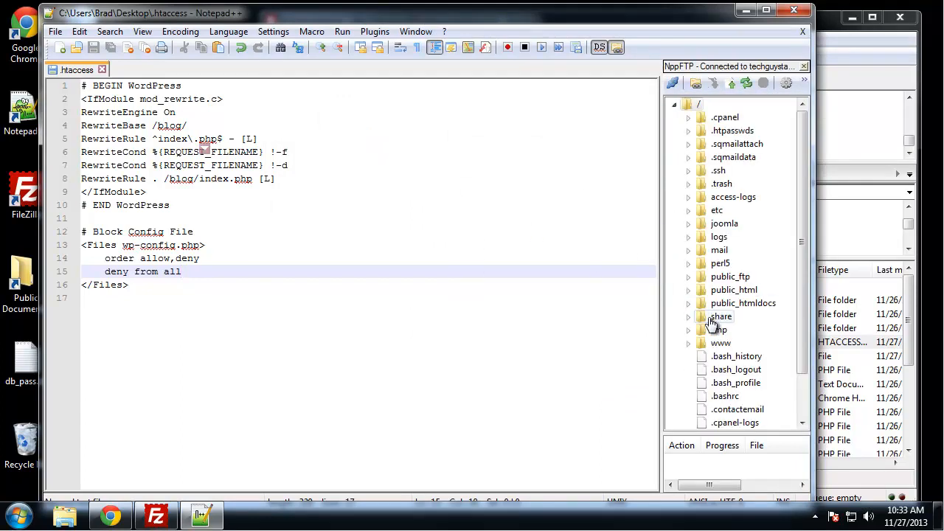
double_click(710, 292)
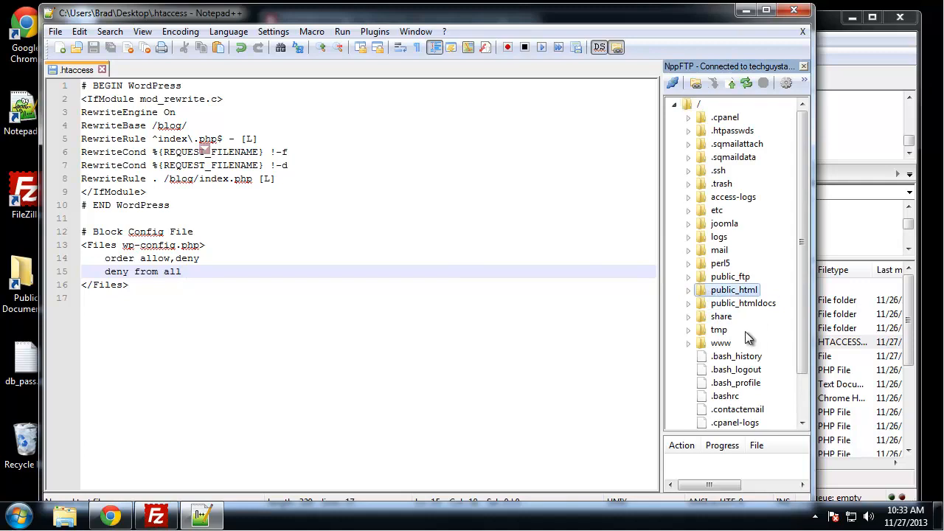
double_click(732, 132)
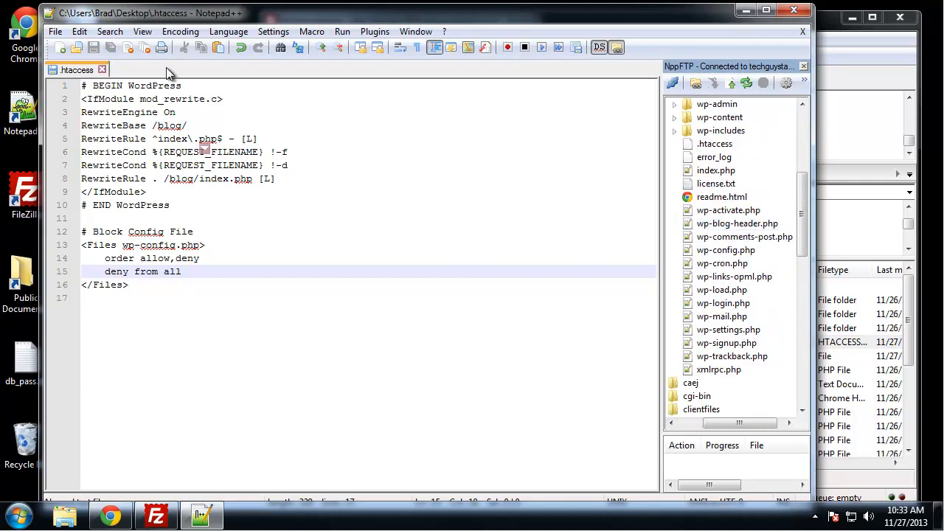
left_click(102, 69)
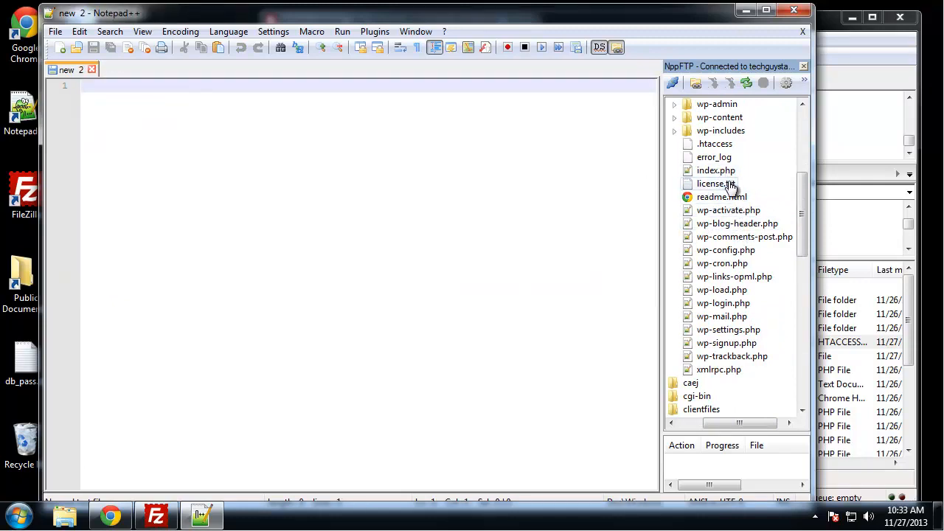
Open the server's .htaccess, paste the wp-config.php deny block after # END WordPress, and save it.
double_click(706, 147)
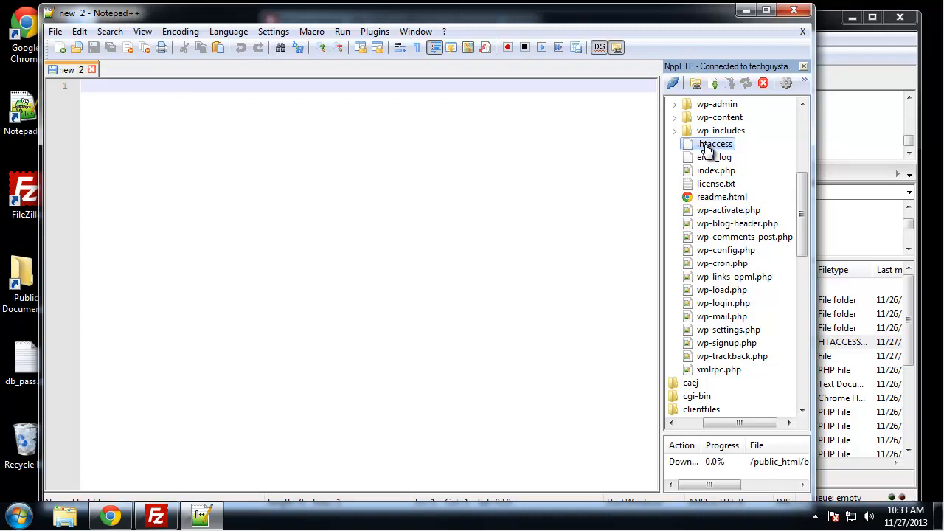
left_click(229, 254)
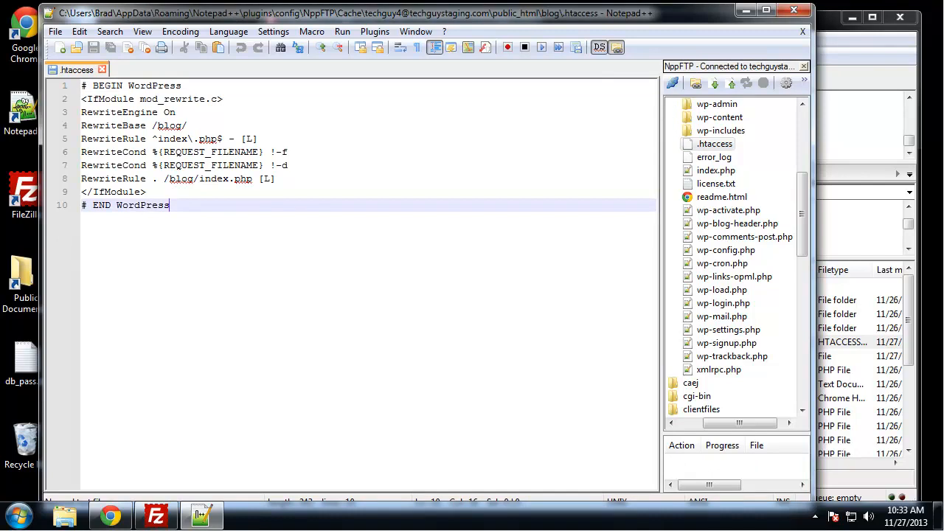
key("Return")
key("Return")
type("#Protect config file <Files wp-config.php>     order allow,deny     deny from all </Files>")
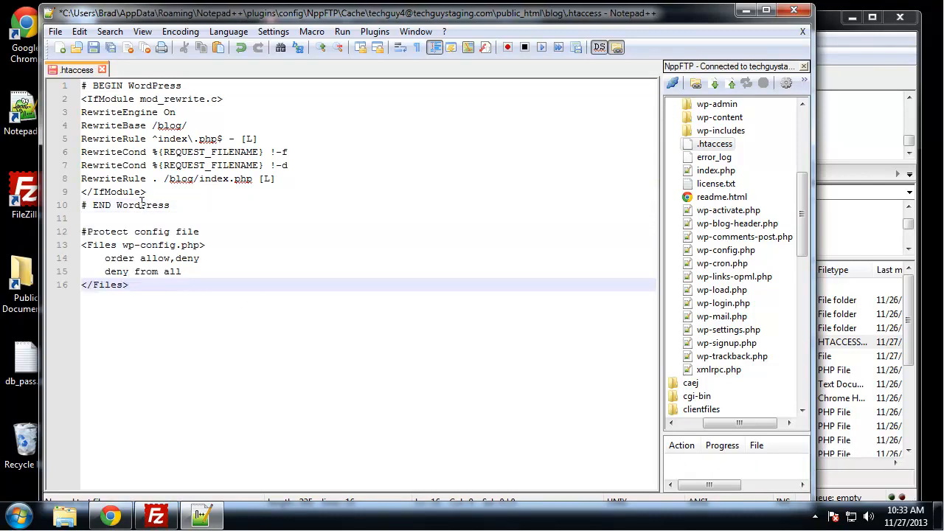
left_click(378, 221)
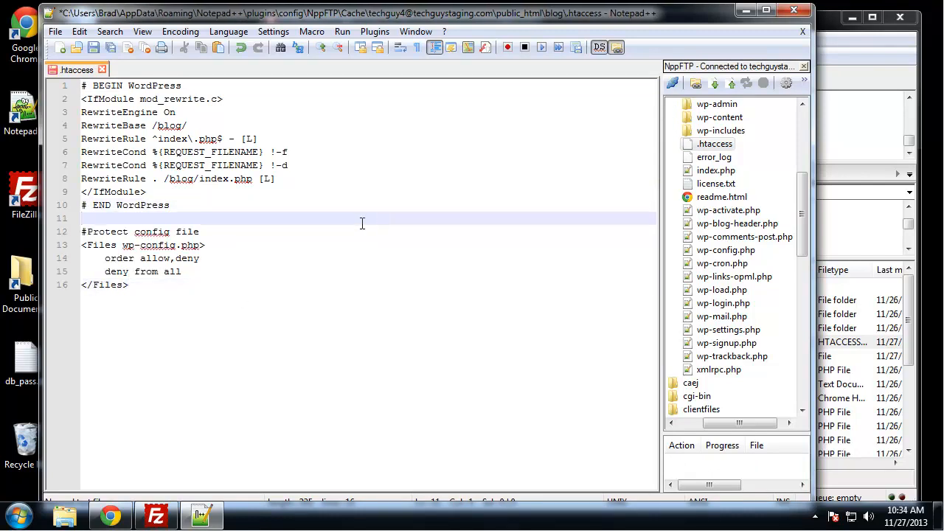
key("ctrl+s")
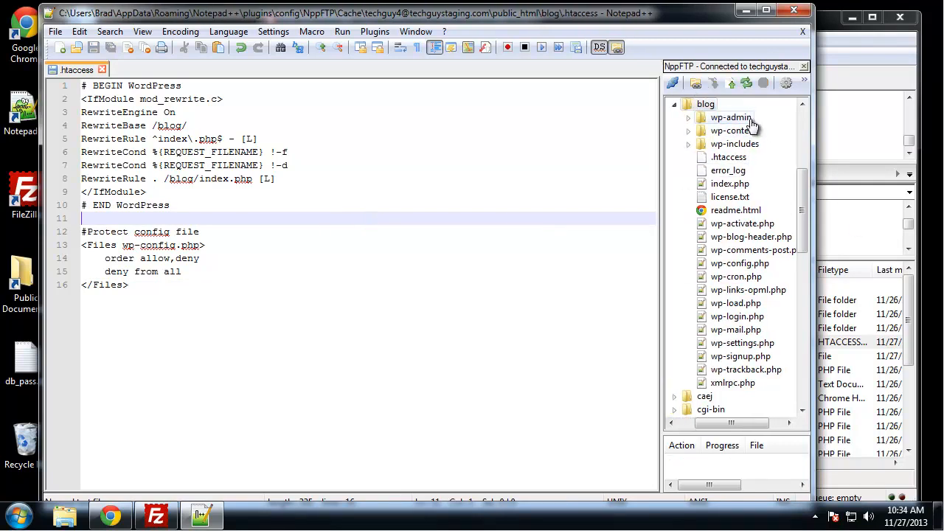
left_click(111, 515)
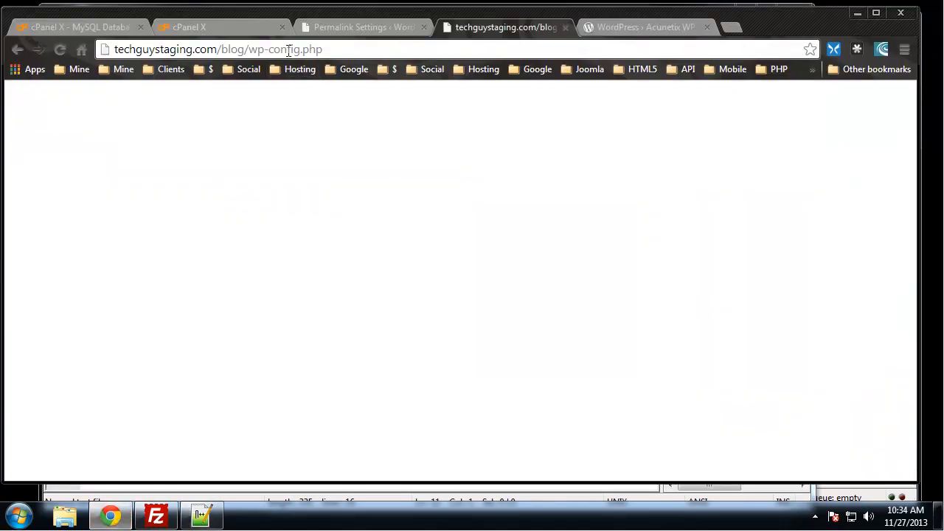
Reload wp-config.php to confirm 403 Forbidden, then go back to the blog home page.
left_click(61, 49)
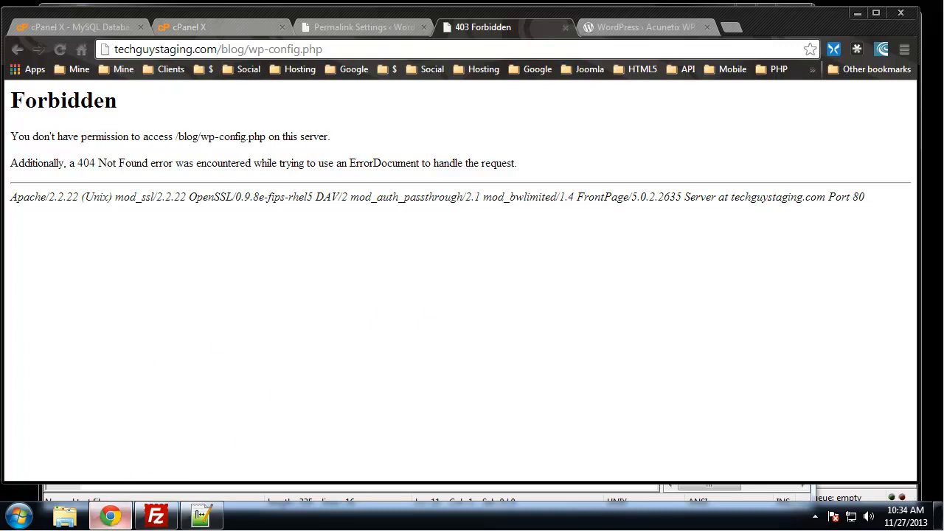
left_click(112, 517)
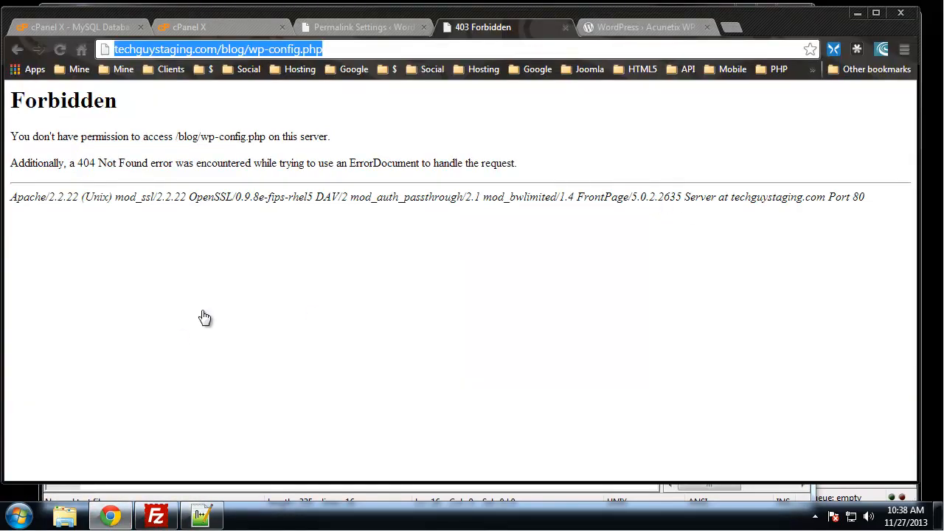
left_click(330, 48)
left_click_drag(330, 49, 249, 51)
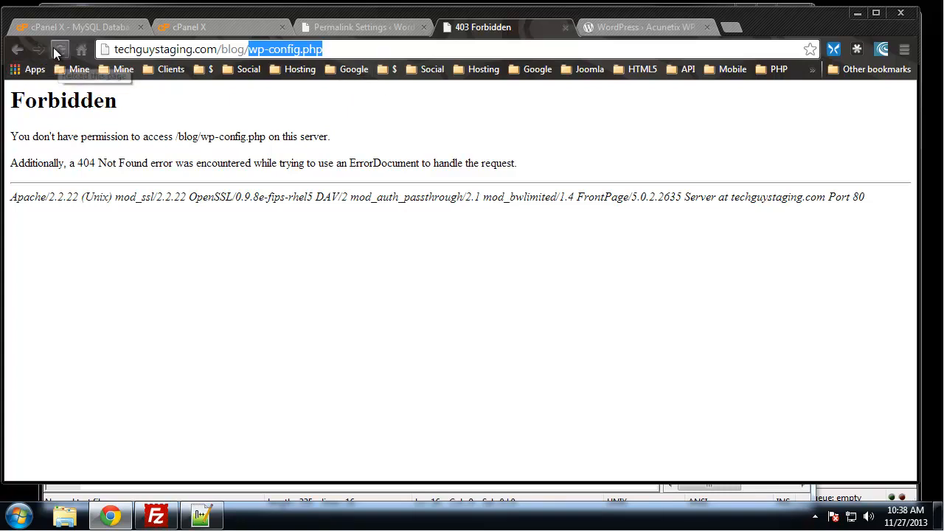
left_click(20, 49)
left_click(20, 49)
Load the blog's wp-admin dashboard, then return to the remote .htaccess in Notepad++.
left_click(374, 26)
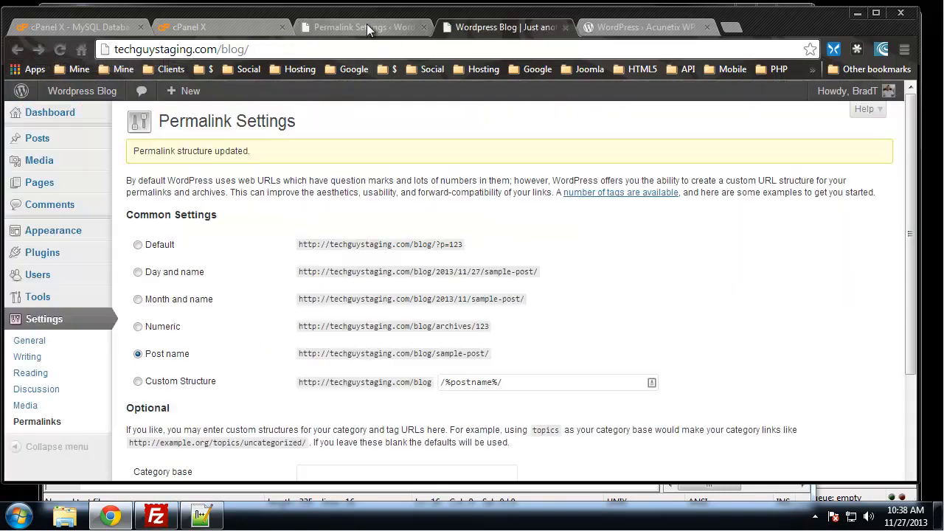
left_click(63, 93)
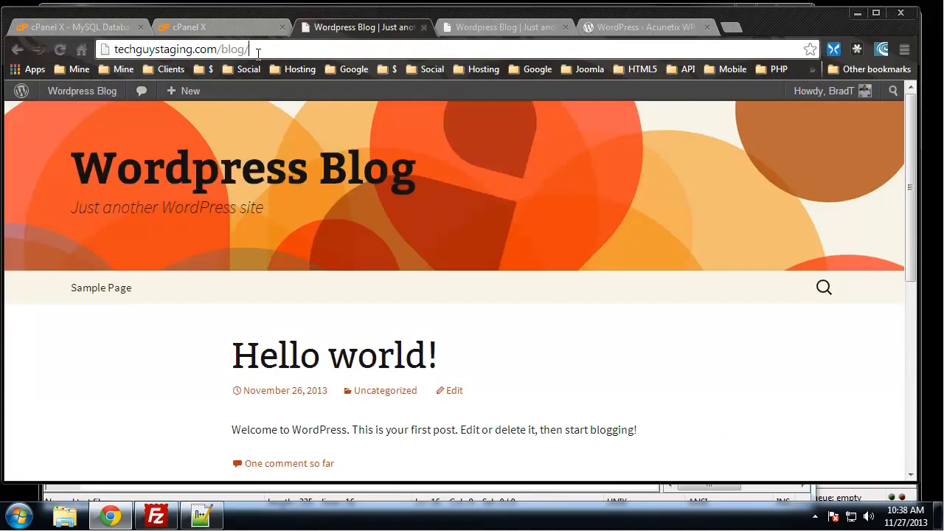
type("wp-admin")
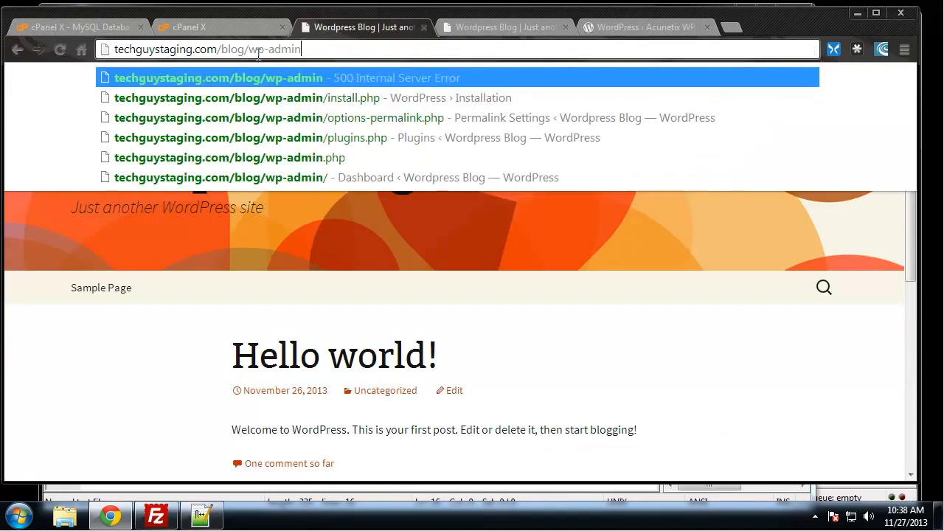
key("Return")
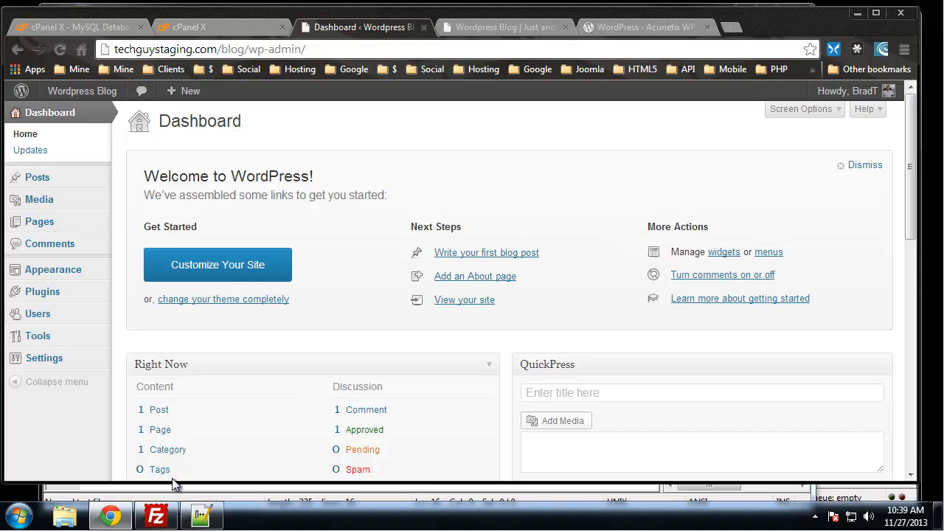
left_click(204, 518)
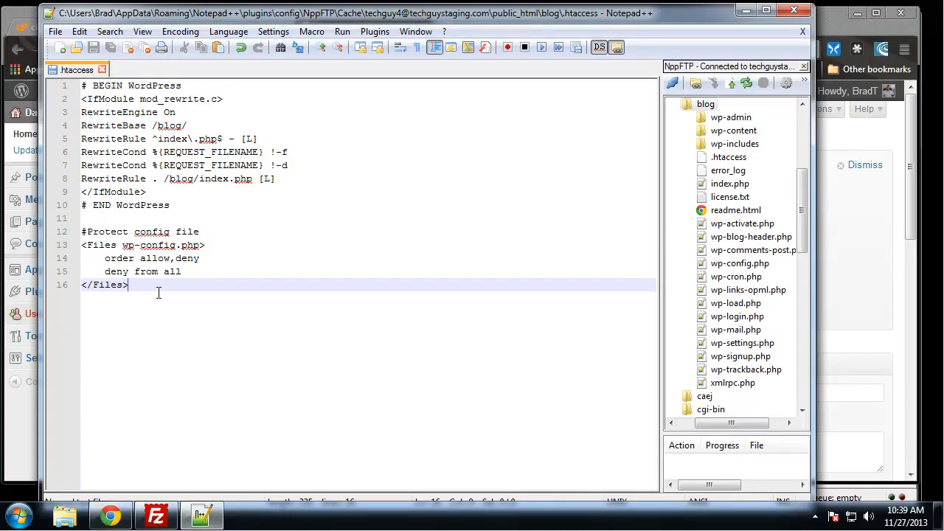
Below </Files>, add a #Restrict Admin Access comment, 'order deny,allow', and begin an 'allow from' line.
key("Return")
key("Return")
type("#Rest")
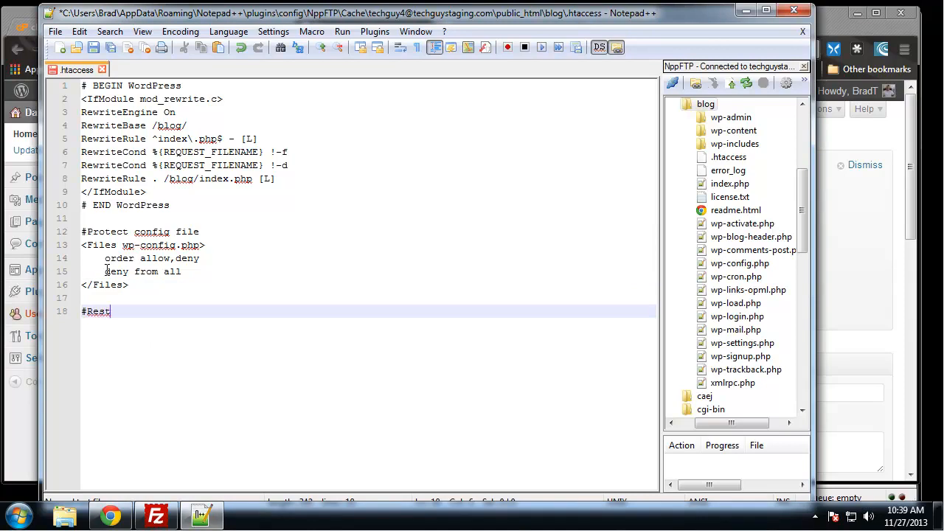
type("rict Admin ")
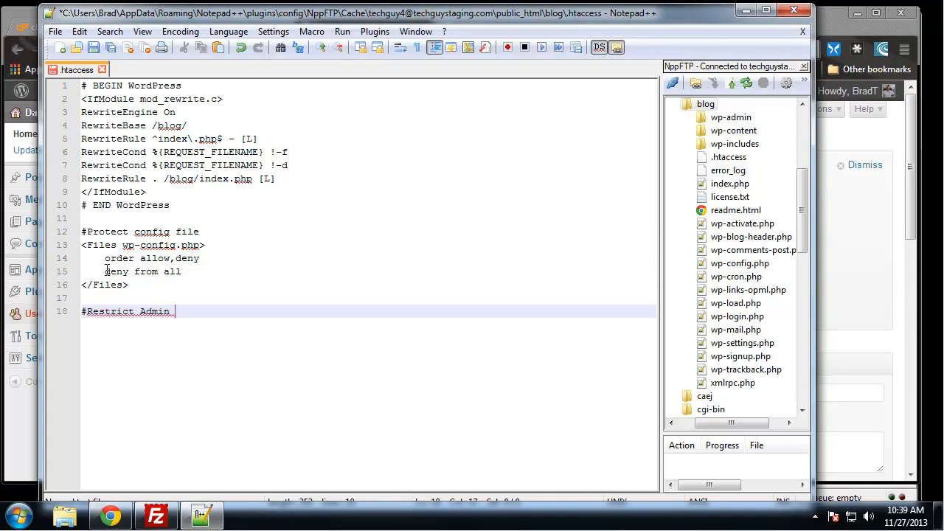
type("Access")
key("Return")
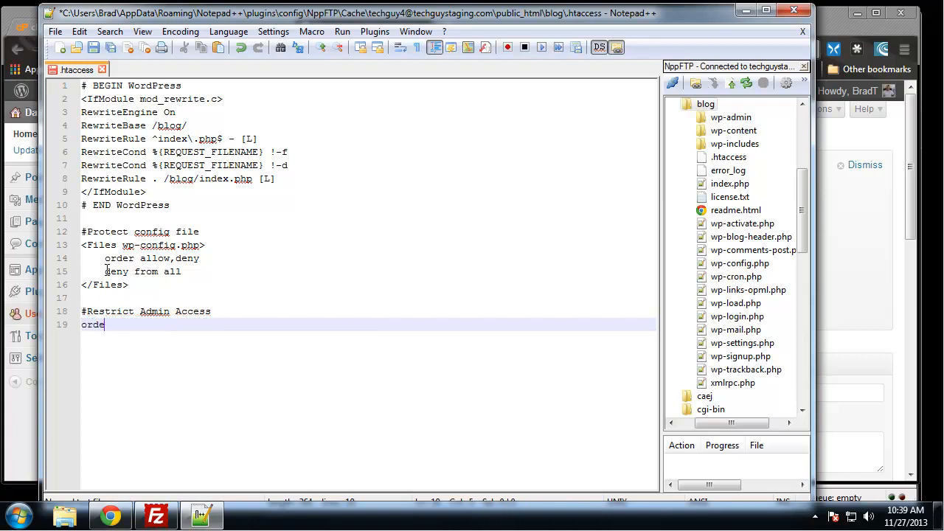
type("order deny,all")
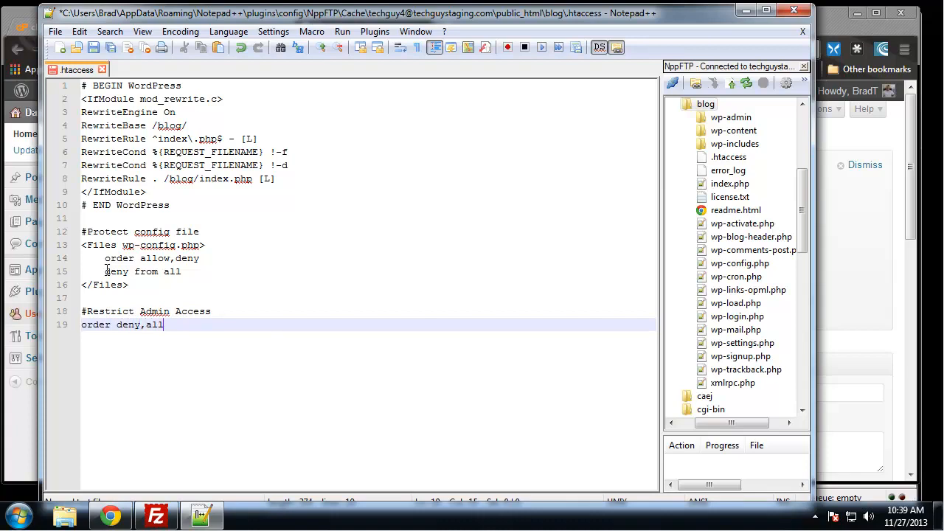
type("ow")
key("Return")
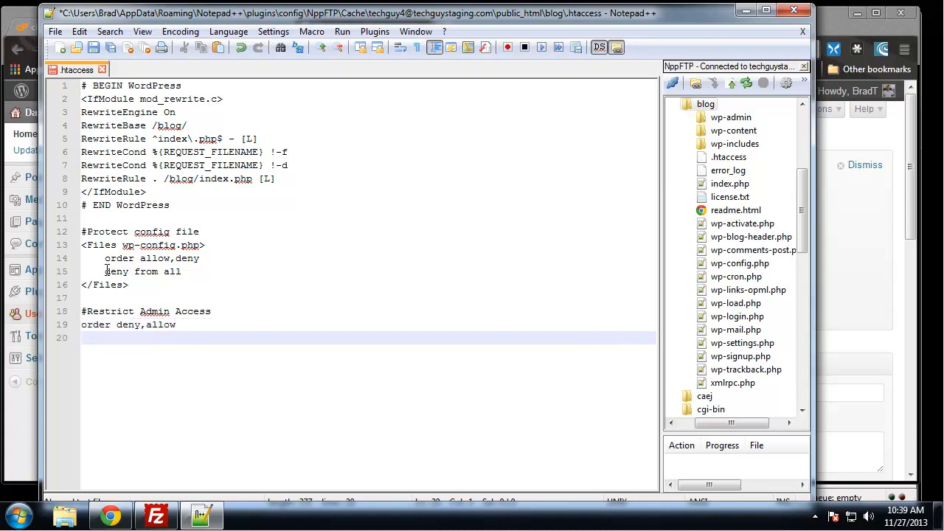
type("allow from")
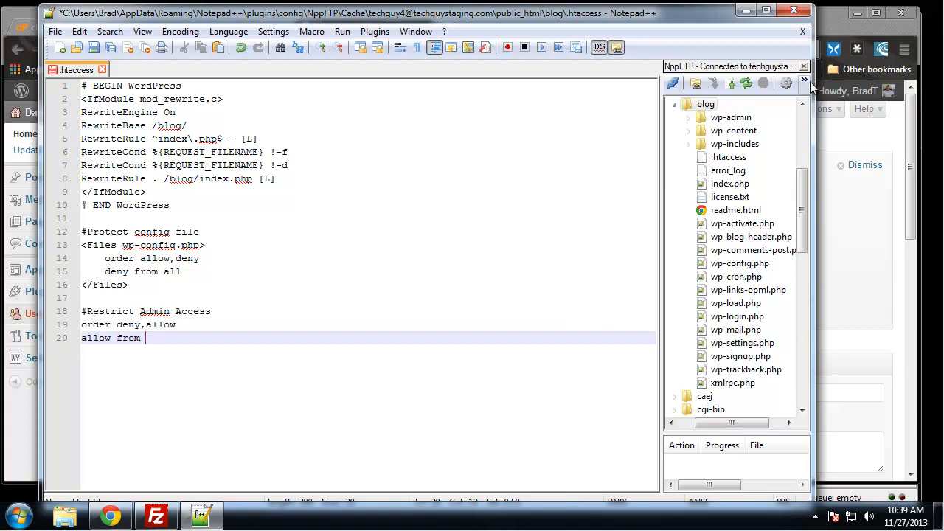
Search Google for 'my ip' in a new Chrome tab.
left_click(820, 27)
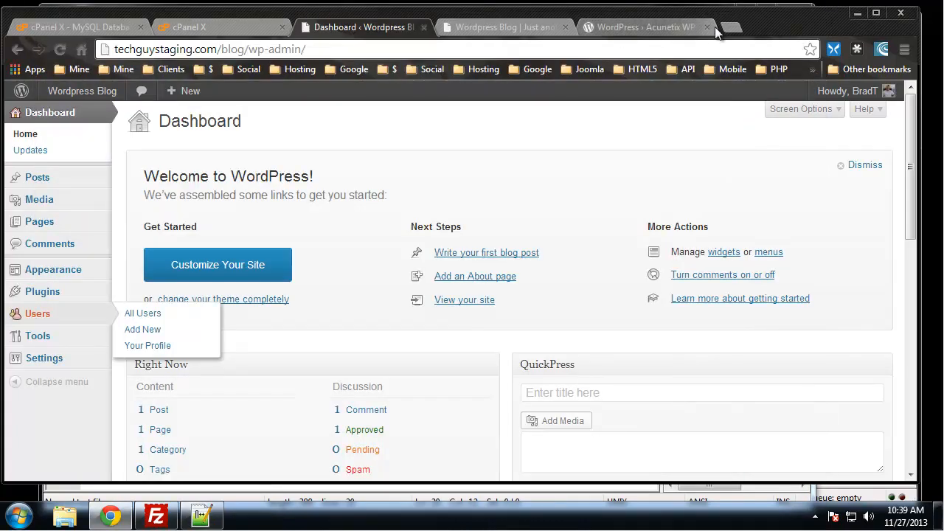
key("ctrl+t")
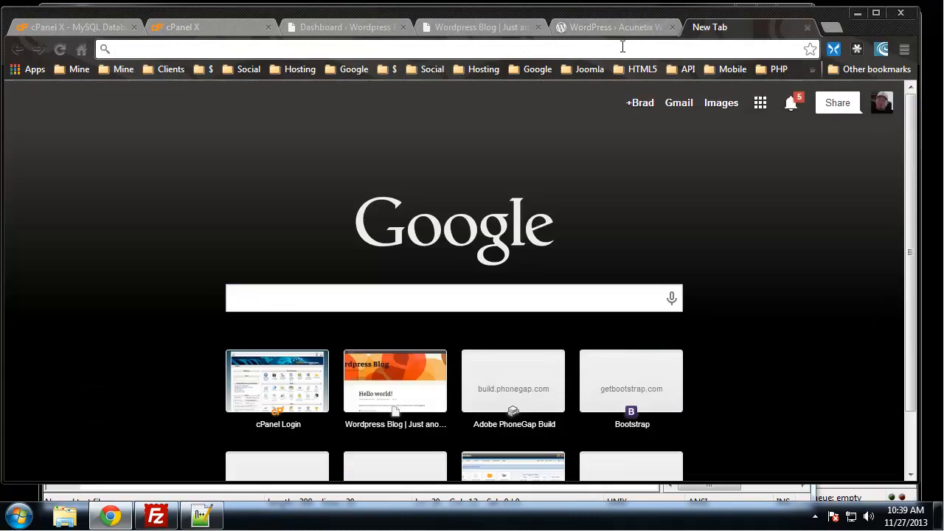
type("my i[")
key("BackSpace")
type("p")
key("Return")
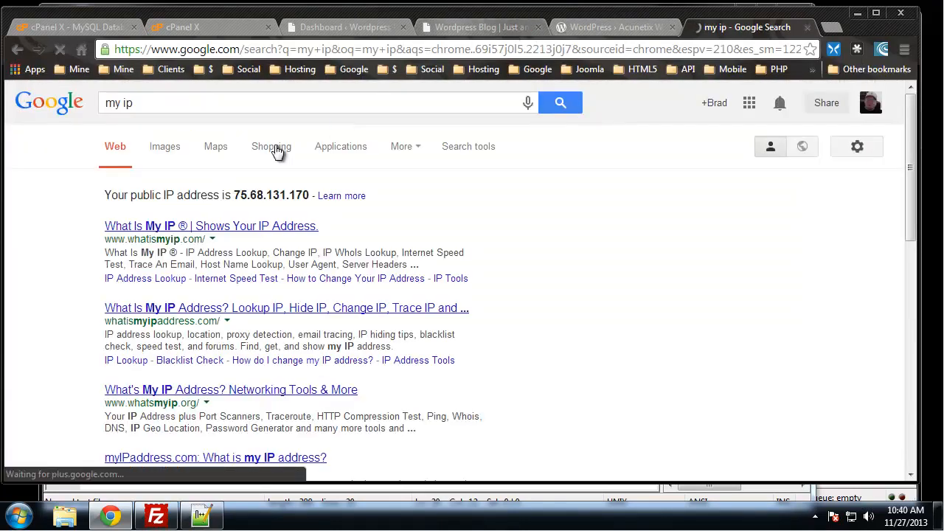
Copy the public IP from the results, close the tab, and return to .htaccess.
left_click_drag(311, 194, 236, 189)
key("ctrl+c")
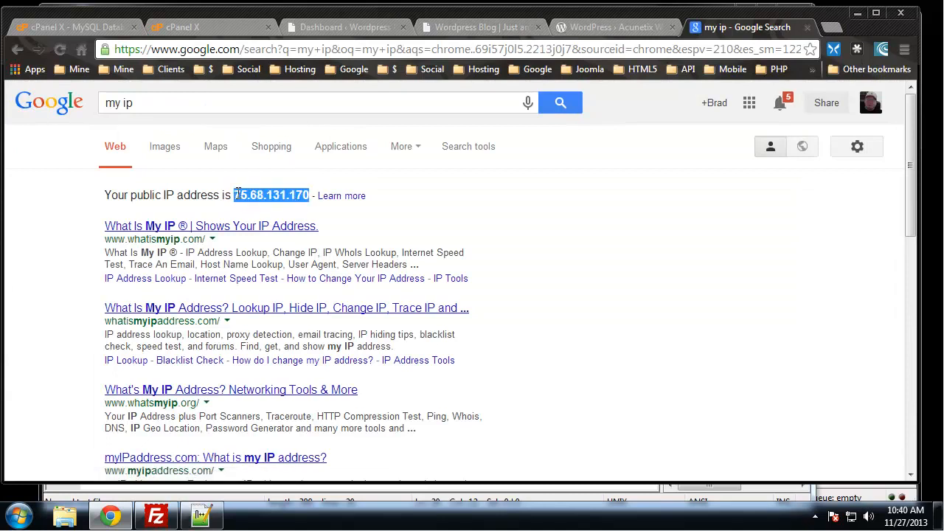
left_click(806, 27)
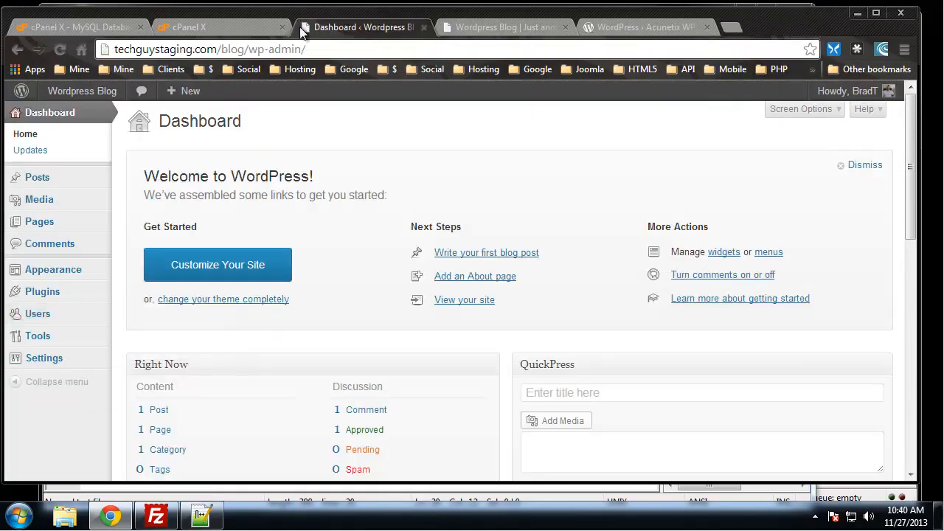
left_click(201, 517)
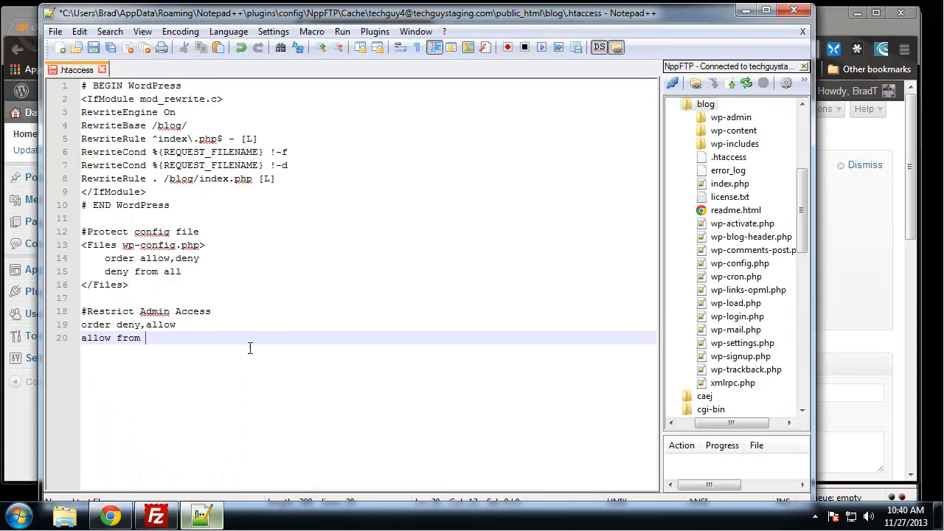
Paste the public IP after 'allow from', add 'deny from all', and save to upload .htaccess.
key("ctrl+v")
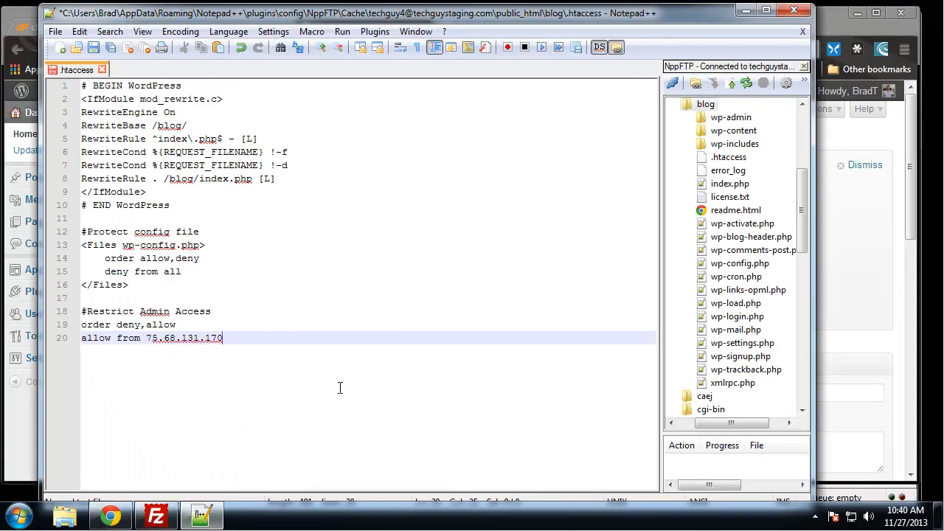
key("Return")
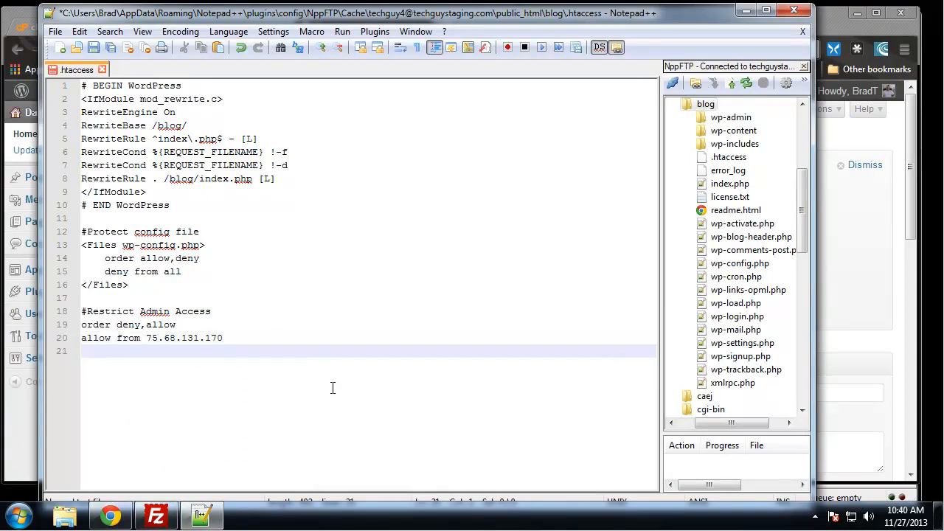
type("deny from all")
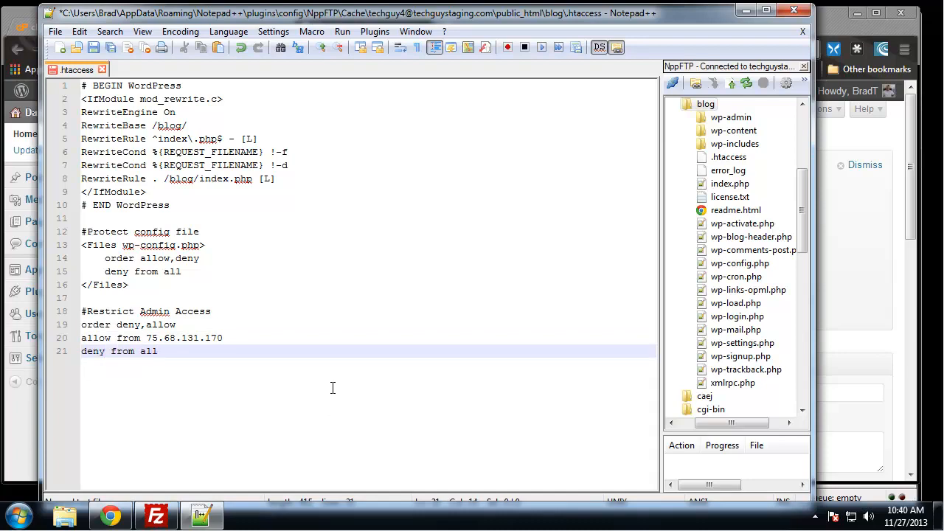
left_click_drag(141, 337, 217, 339)
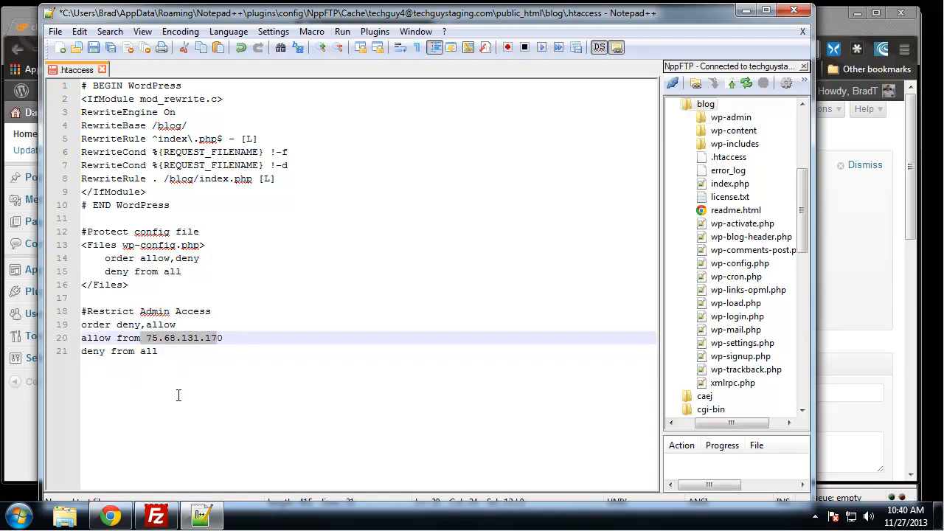
left_click_drag(81, 352, 159, 351)
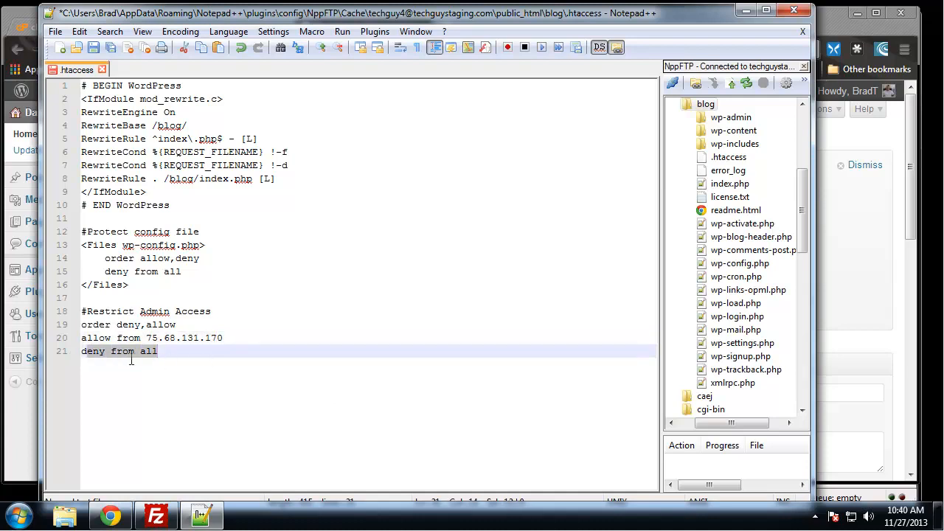
left_click(268, 234)
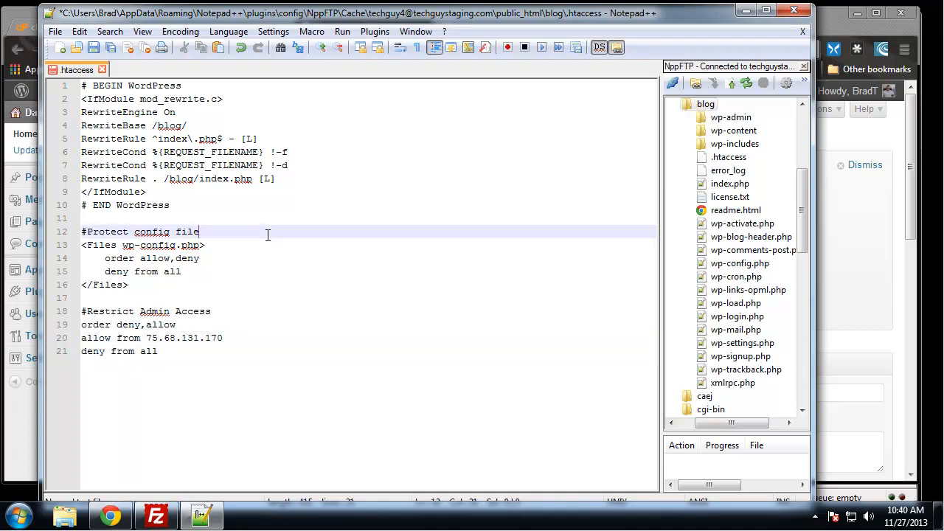
key("ctrl+s")
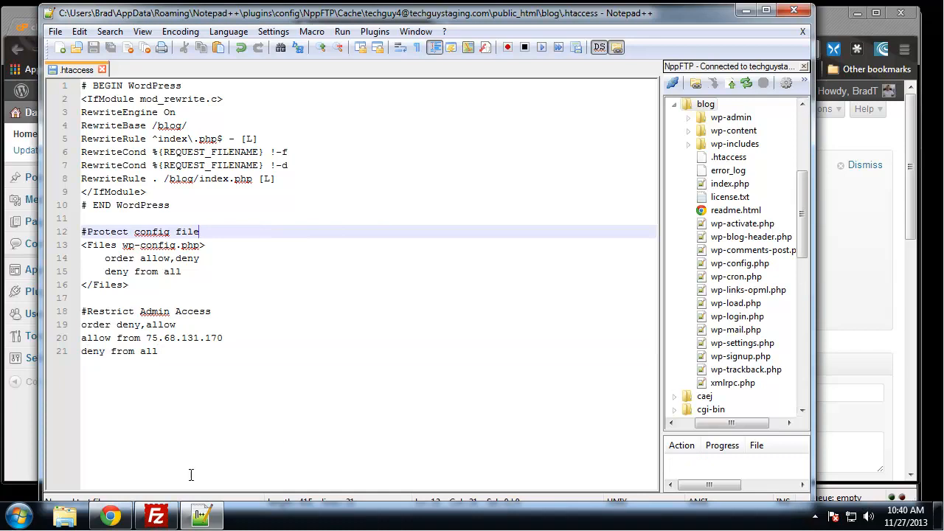
left_click(156, 515)
Close the FileZilla window.
left_click(410, 366)
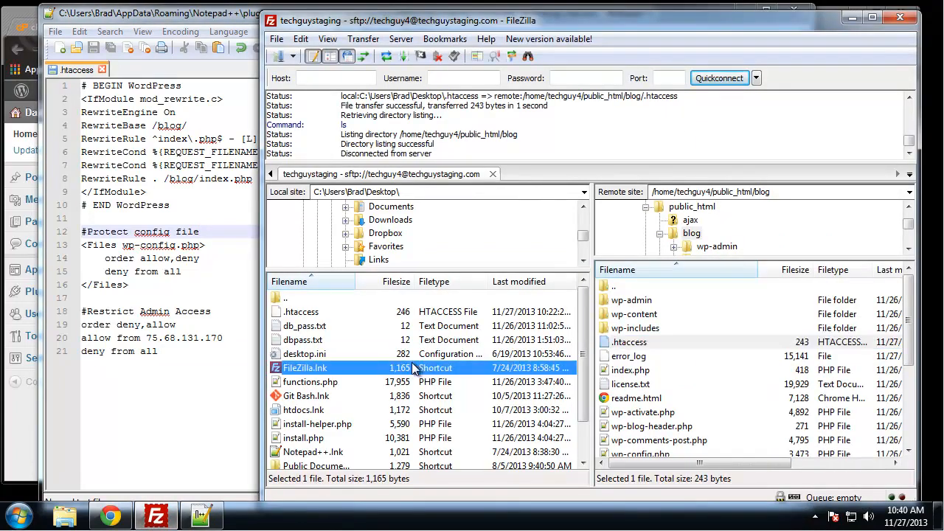
left_click(195, 413)
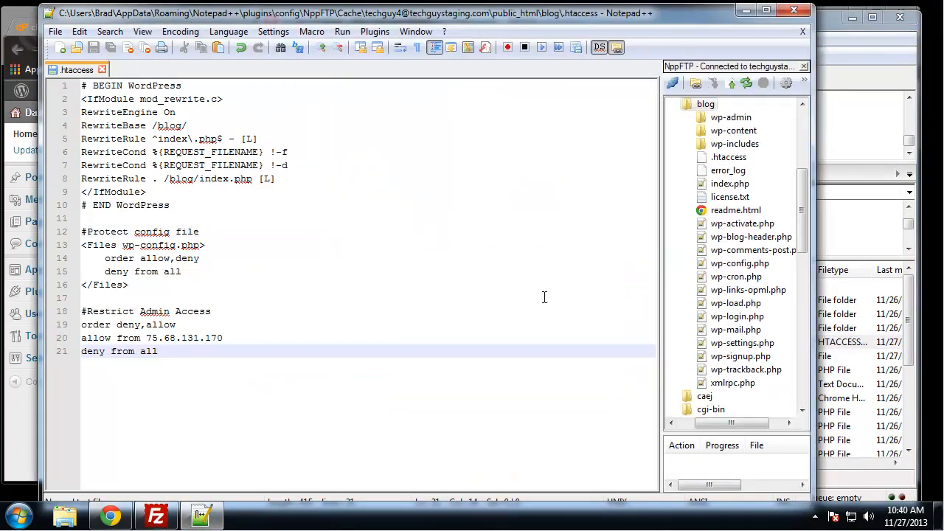
left_click(413, 233)
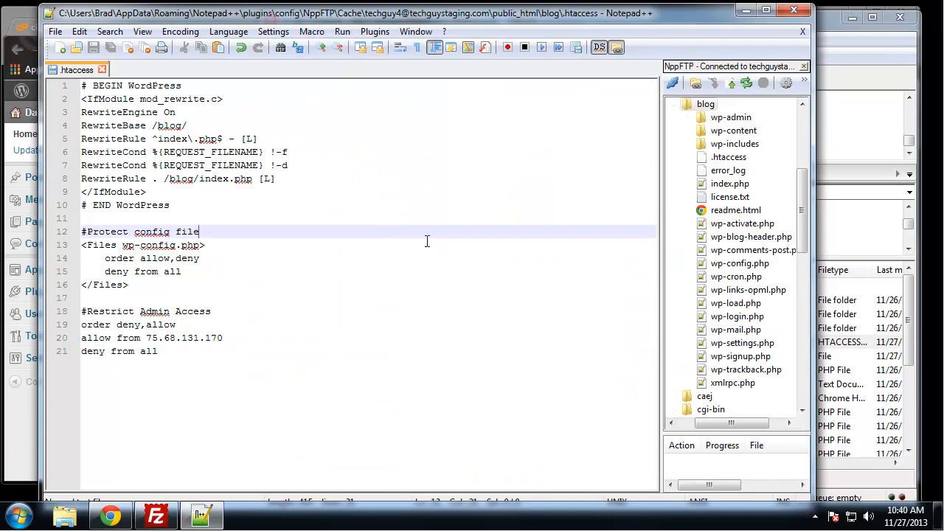
left_click(882, 45)
left_click(900, 16)
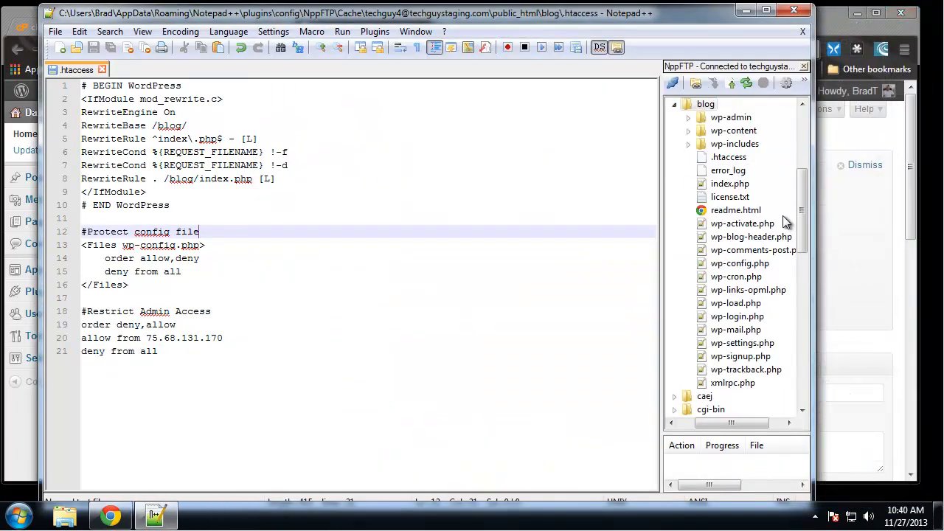
Go back to the WordPress dashboard in Chrome, then return to .htaccess in Notepad++.
left_click(453, 351)
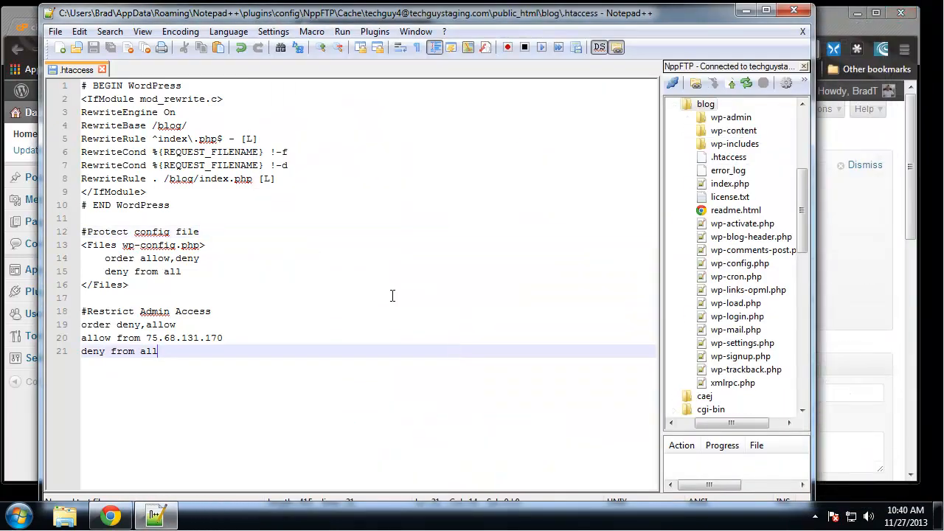
left_click(314, 249)
left_click(875, 245)
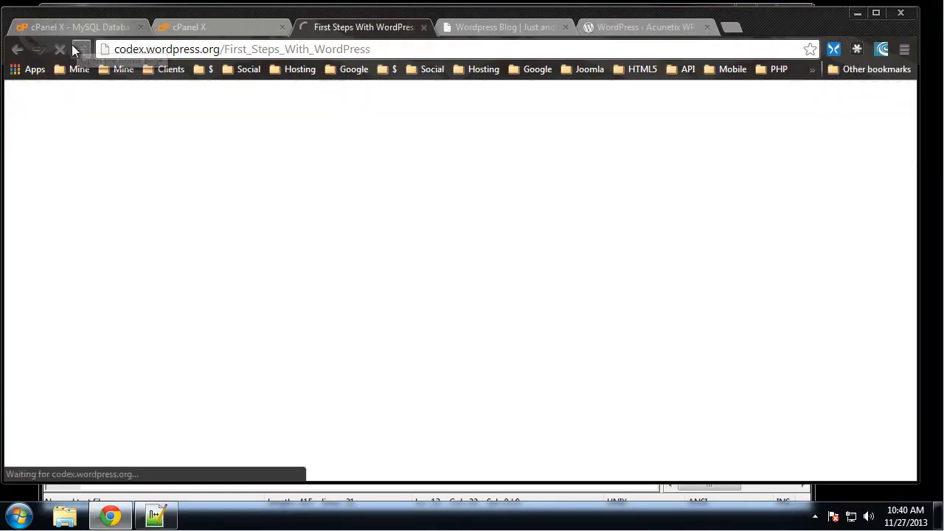
left_click(17, 50)
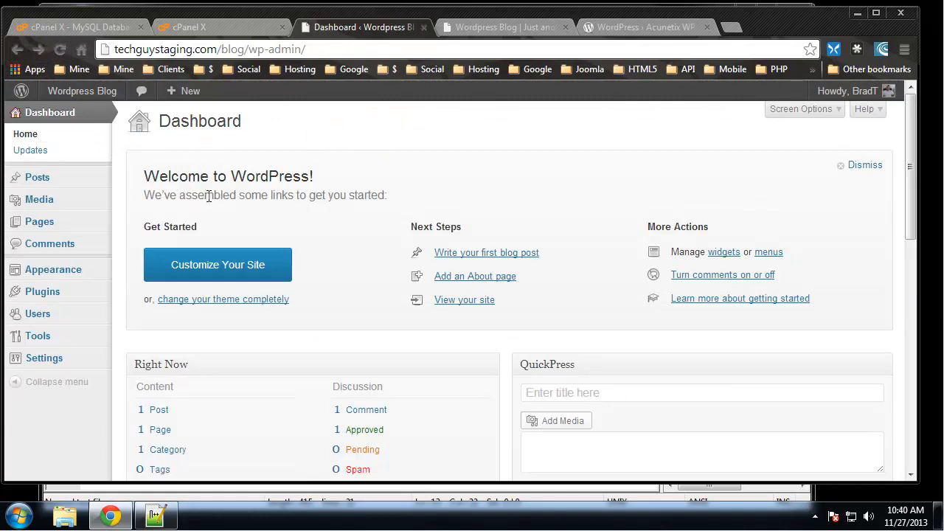
left_click(154, 516)
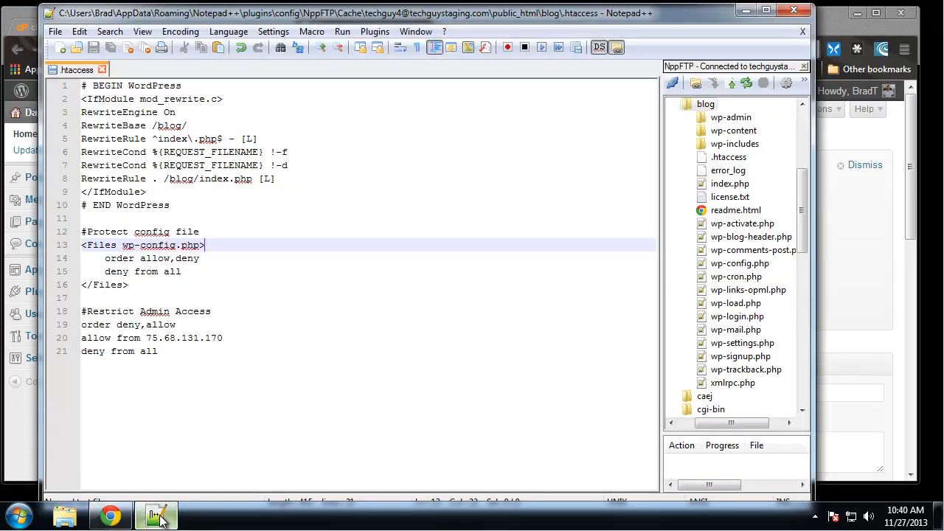
Delete the last digit of the allowed IP and save .htaccess to the server.
left_click(412, 294)
left_click(240, 338)
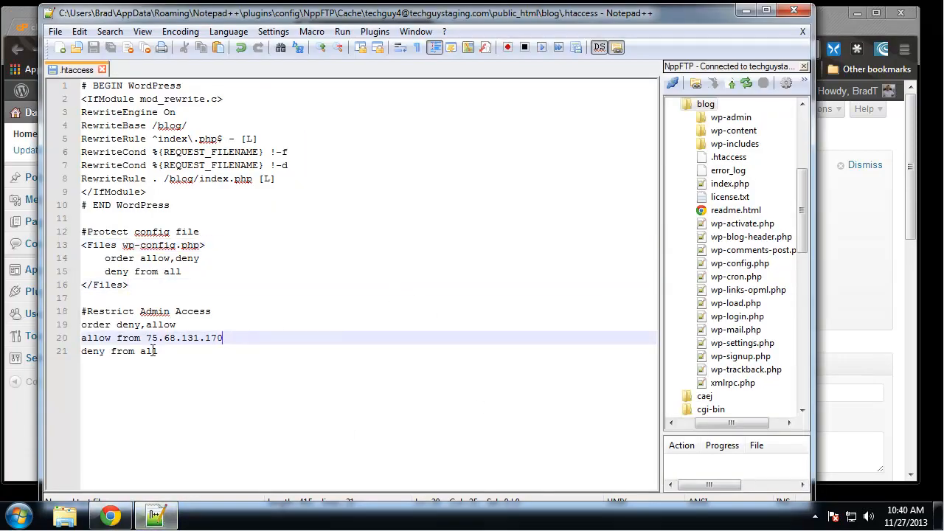
key("BackSpace")
key("ctrl+s")
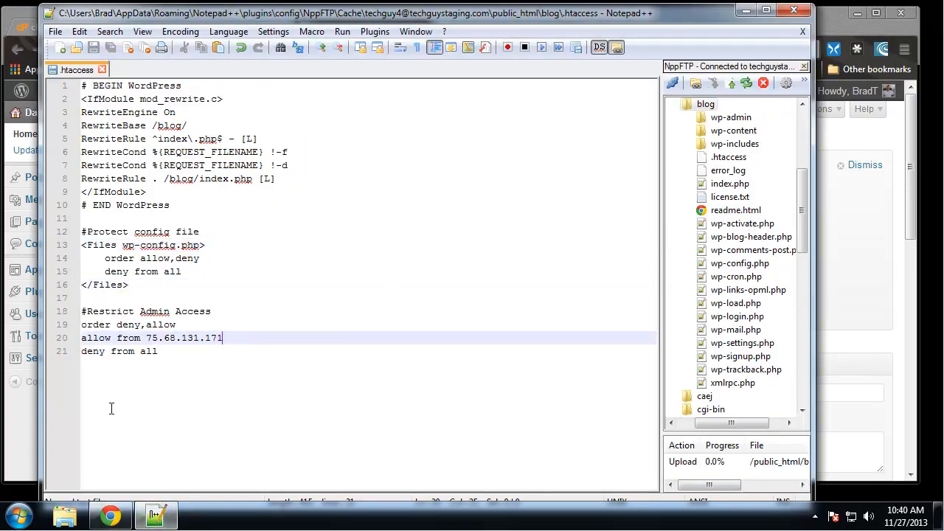
Reload wp-admin to confirm 403 Forbidden, then select the IP on line 20 in .htaccess.
left_click(28, 20)
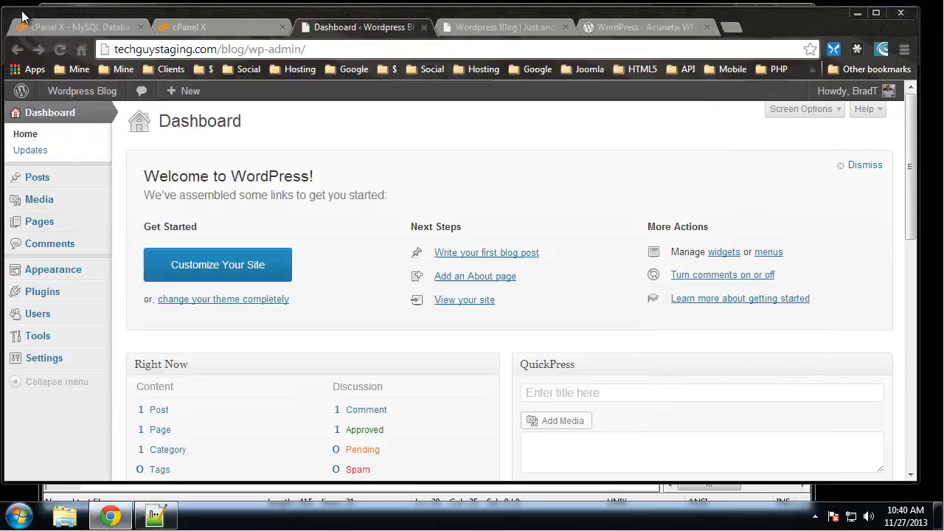
left_click(59, 48)
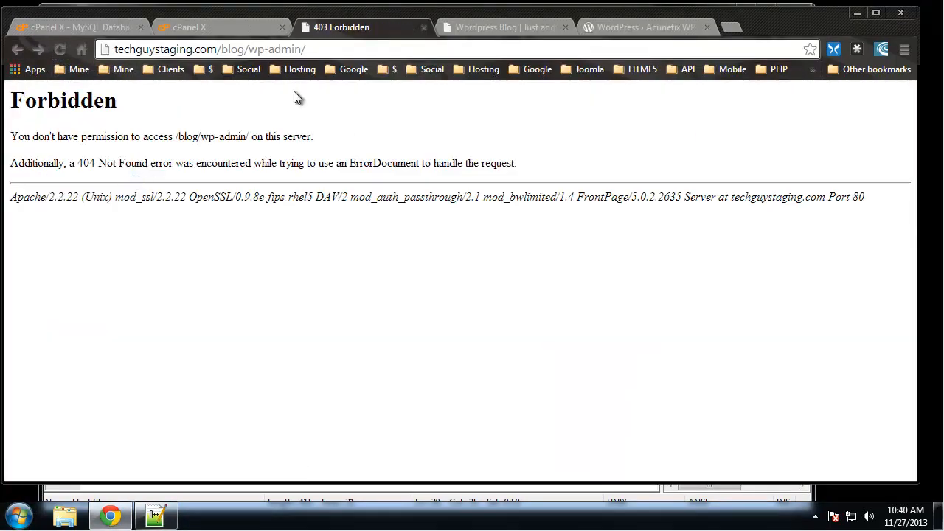
left_click(154, 514)
left_click(234, 327)
left_click_drag(224, 337, 140, 337)
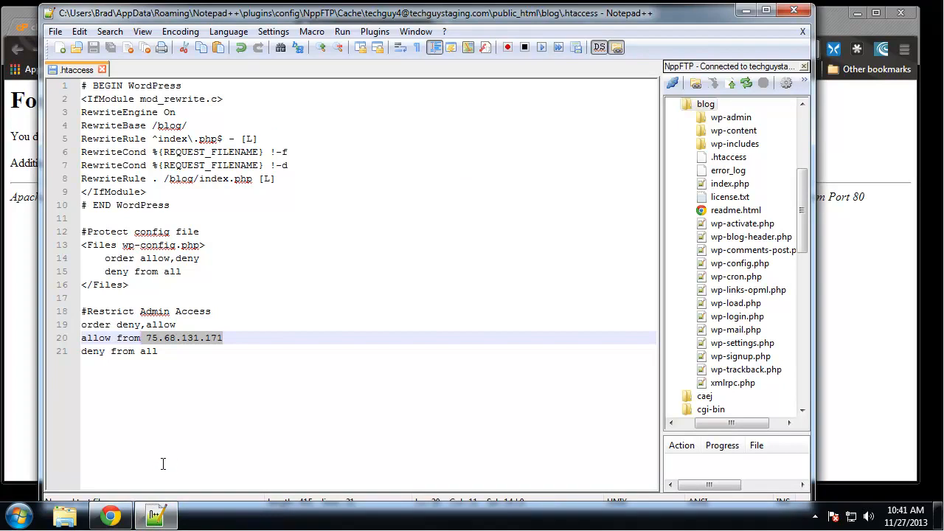
Delete lines 18–21 of the admin block, save .htaccess, and reload wp-admin in Chrome.
left_click(194, 351)
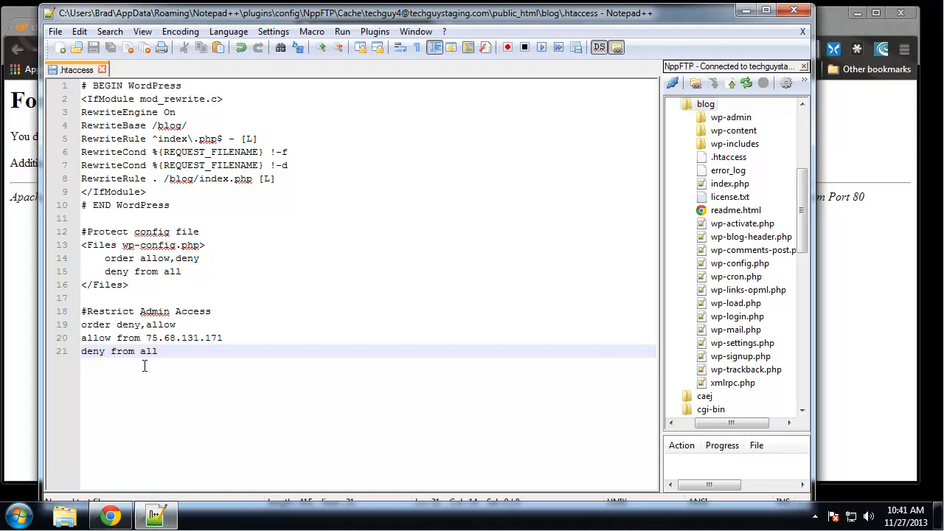
left_click(230, 336)
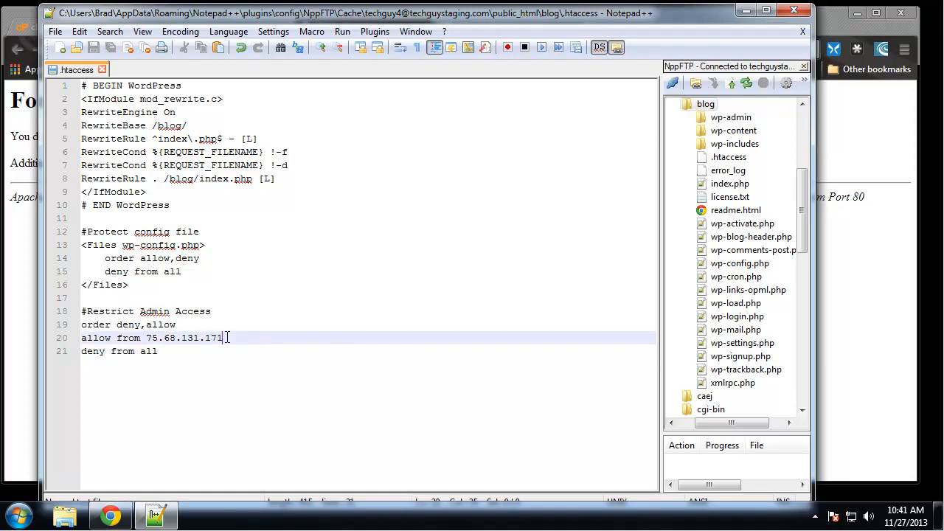
left_click_drag(173, 354, 62, 299)
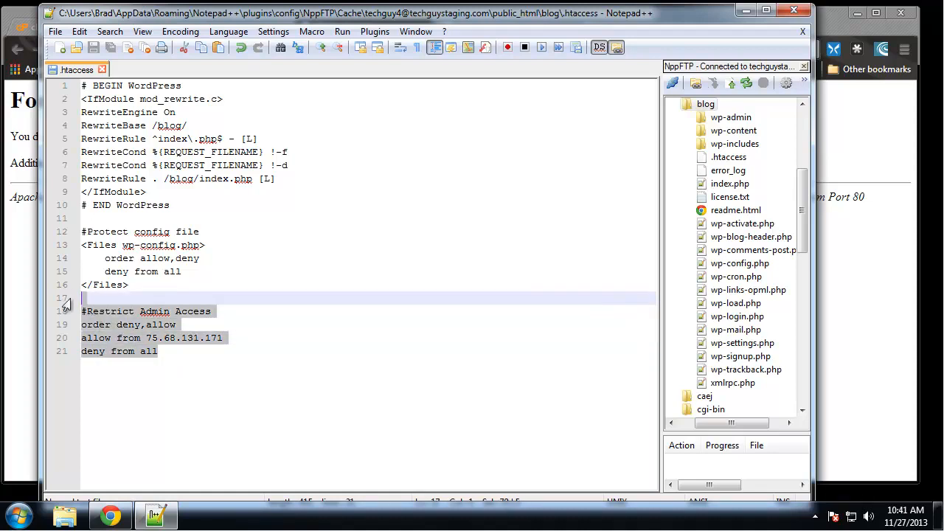
key("Delete")
key("ctrl+s")
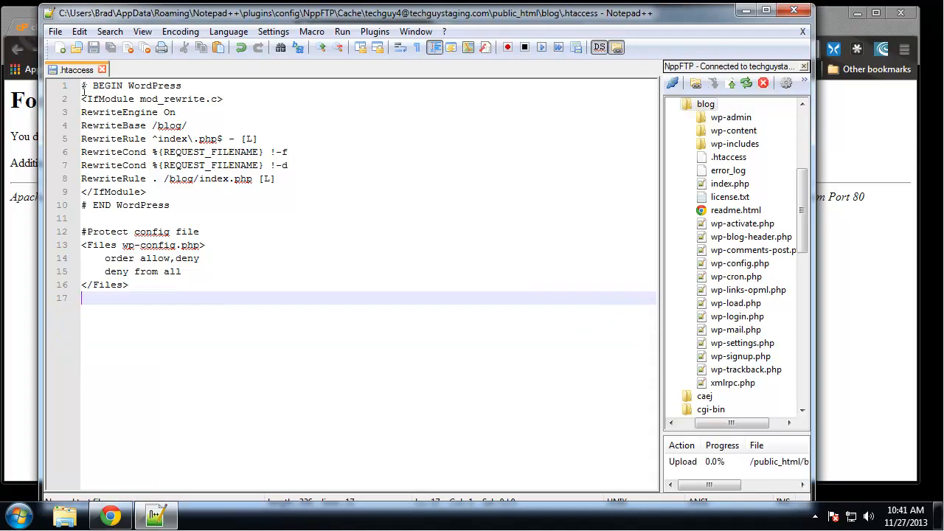
key("alt+Tab")
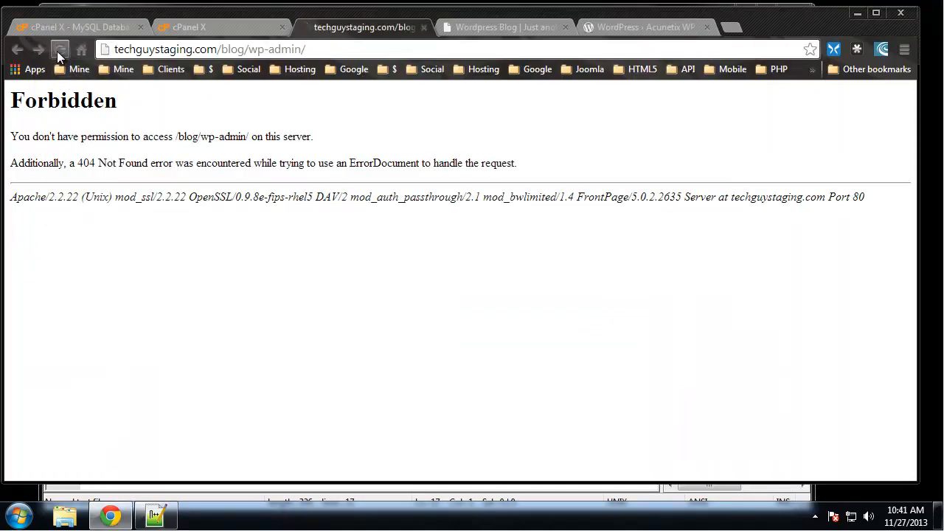
left_click(59, 50)
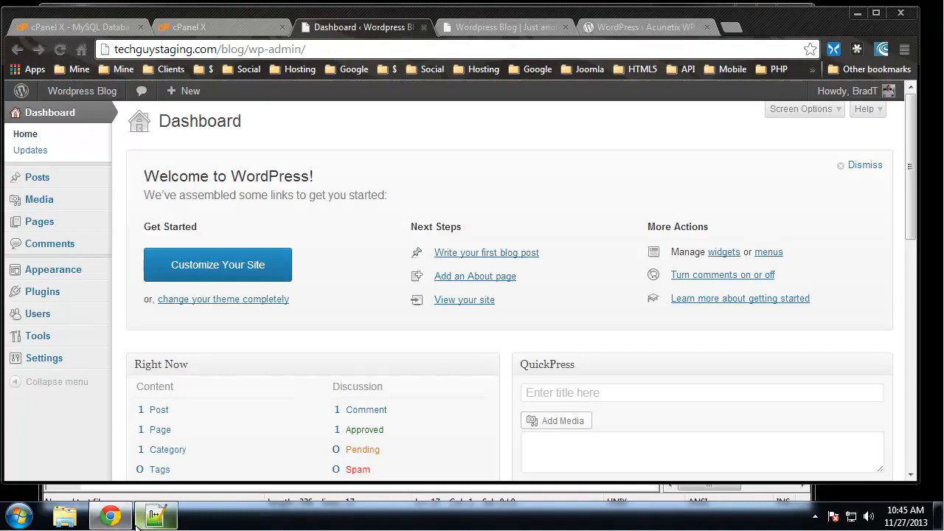
Bring Notepad++ forward and place the caret at the end of line 9 in .htaccess.
left_click(155, 517)
left_click(258, 193)
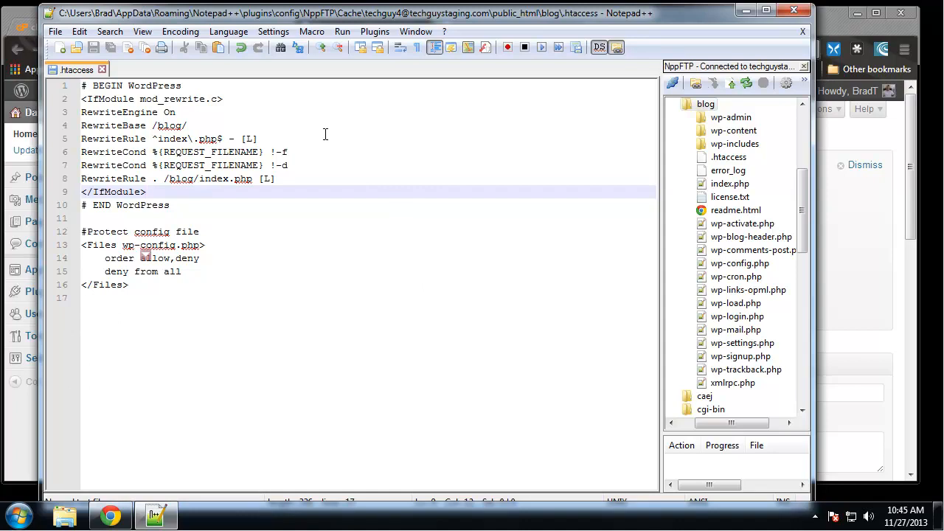
After </Files>, add '#Stop directory browsing' with 'Options ALL -Indexes' and save to the server.
left_click(177, 285)
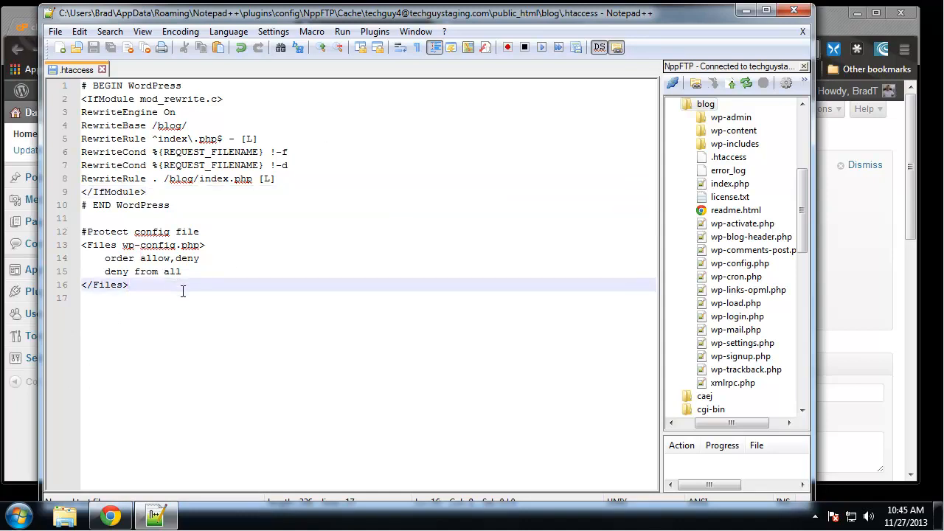
key("Return")
key("Return")
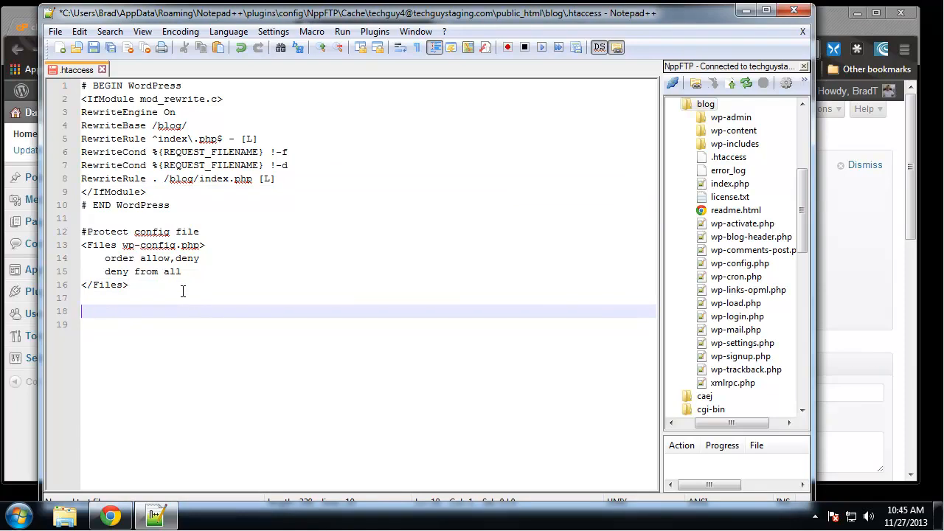
type("#Stop directory br")
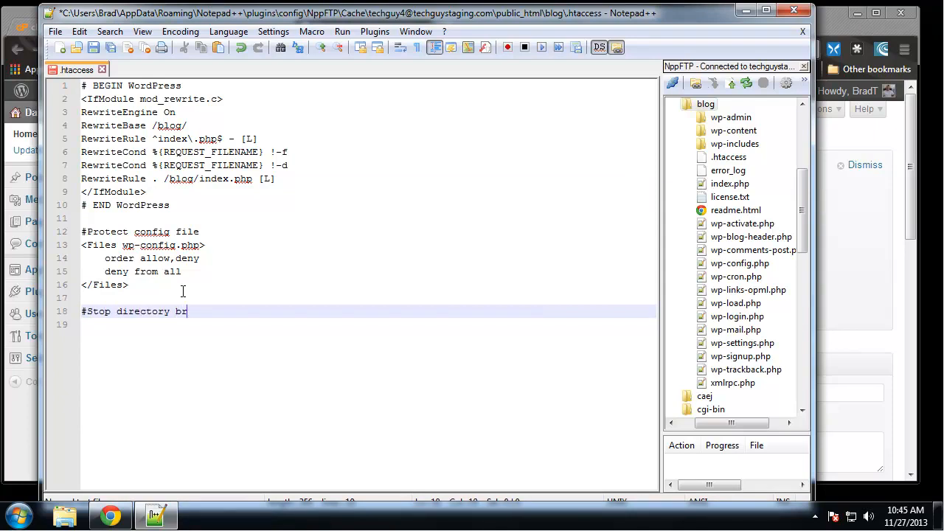
type("owsing")
key("Return")
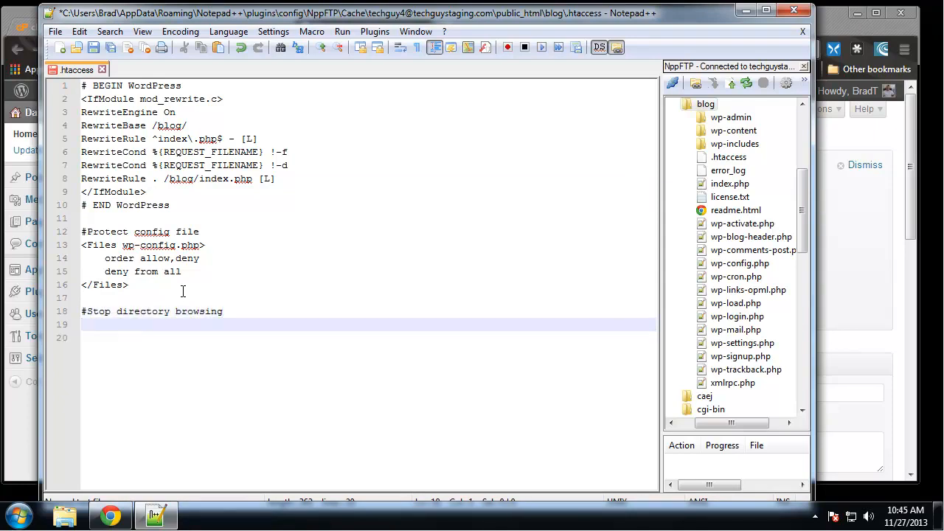
type("Options ALL")
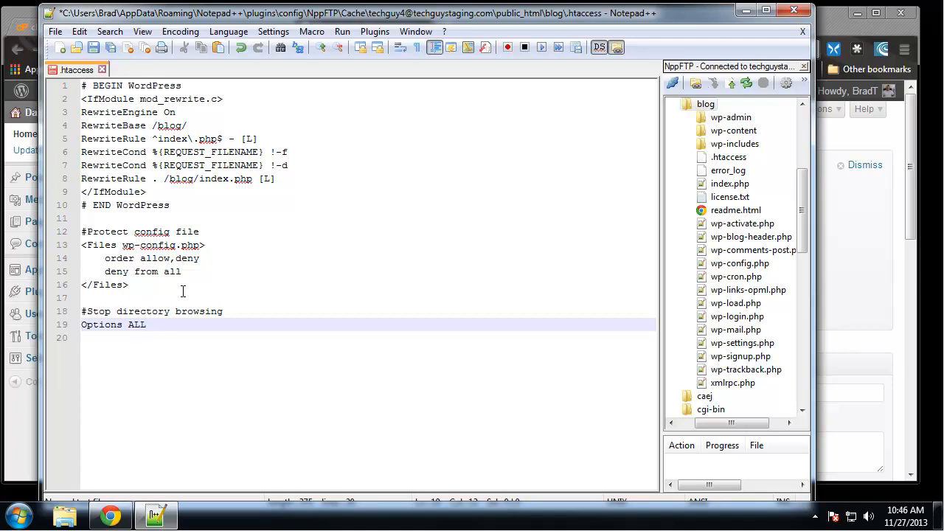
type(" -Indexes")
key("ctrl+s")
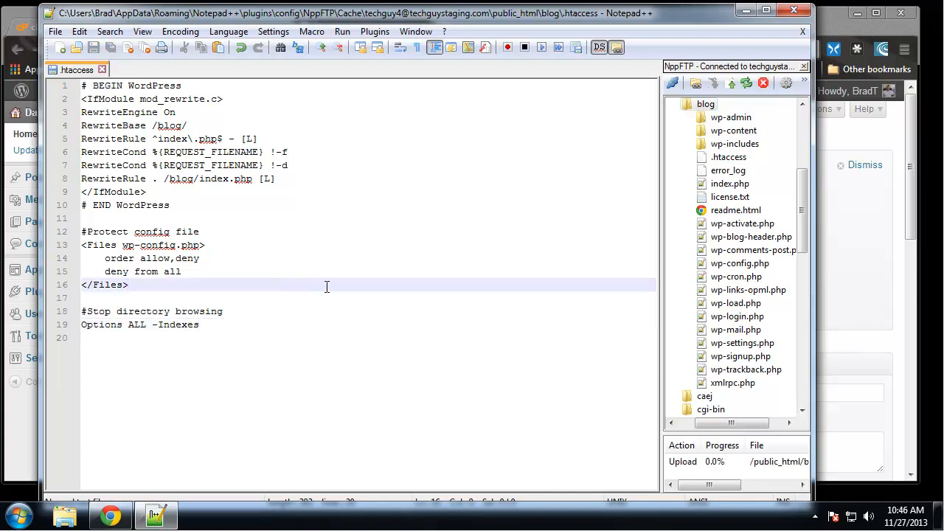
key("alt+Tab")
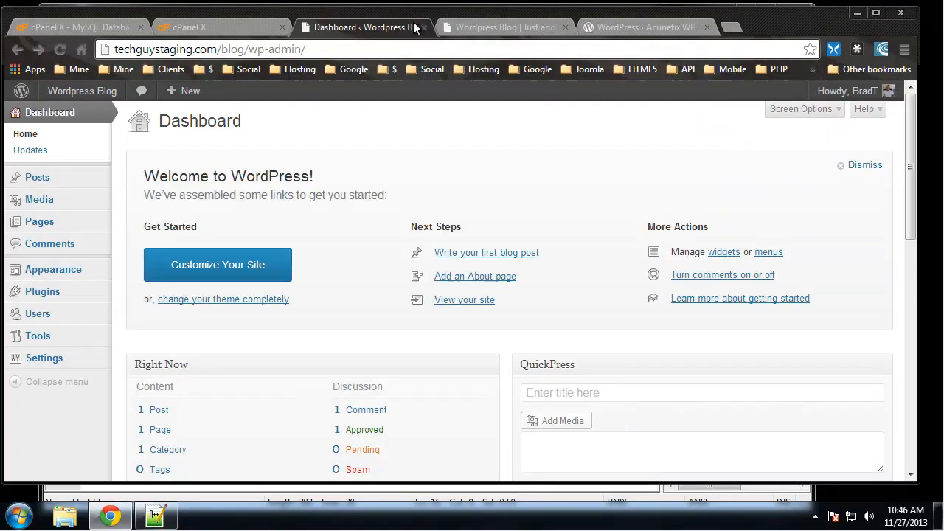
Open techguystaging.com/blog/wp-content to confirm a blank page, then go back and return to Notepad++.
left_click(519, 29)
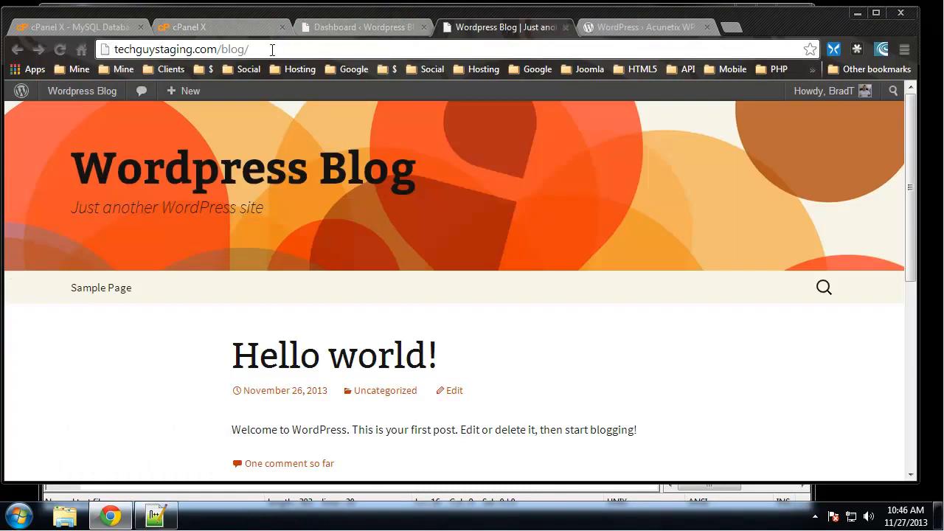
type("wp-")
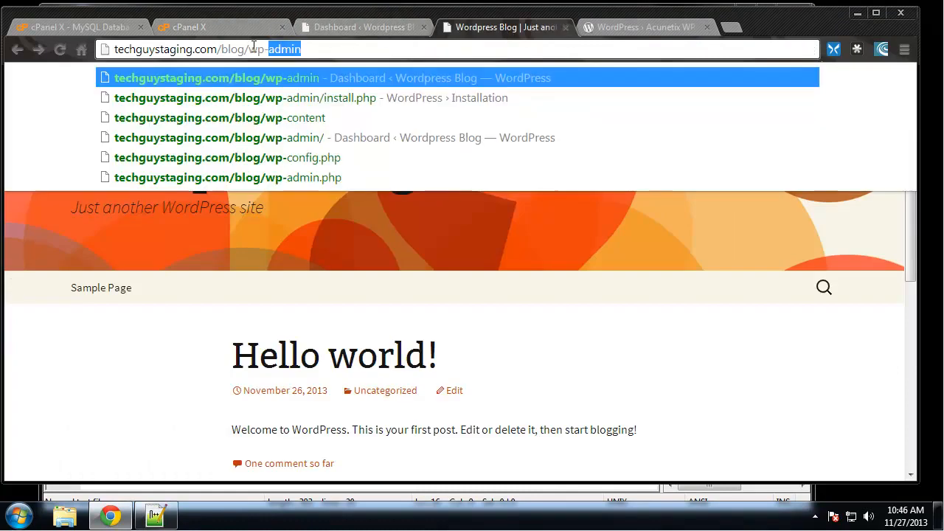
type("content")
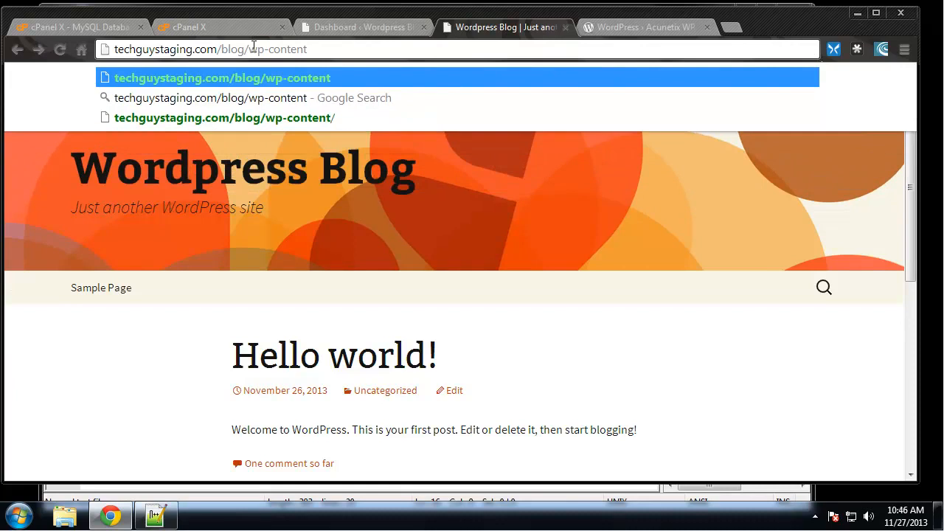
key("Return")
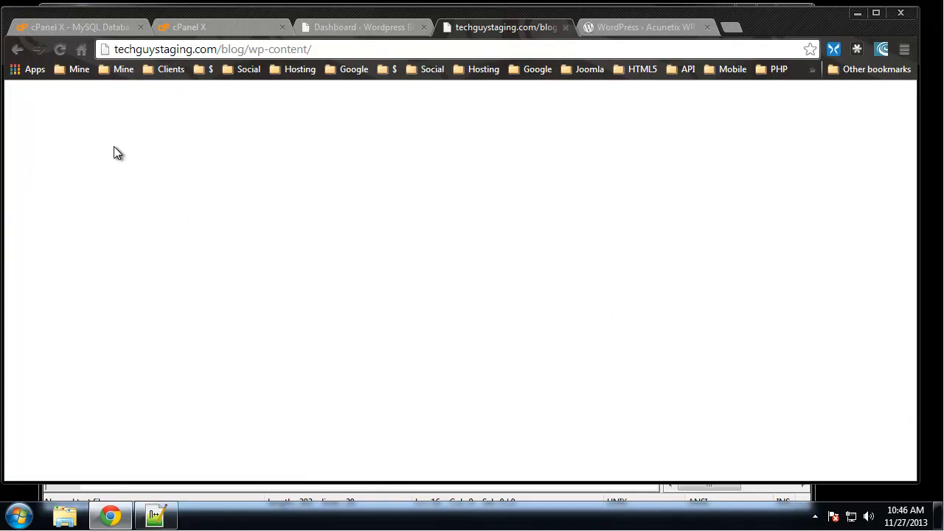
left_click(18, 49)
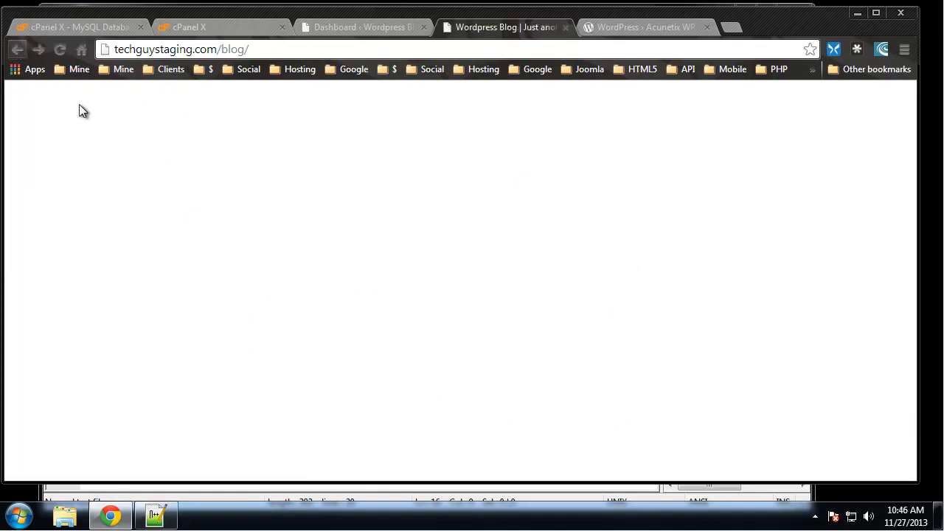
left_click(156, 516)
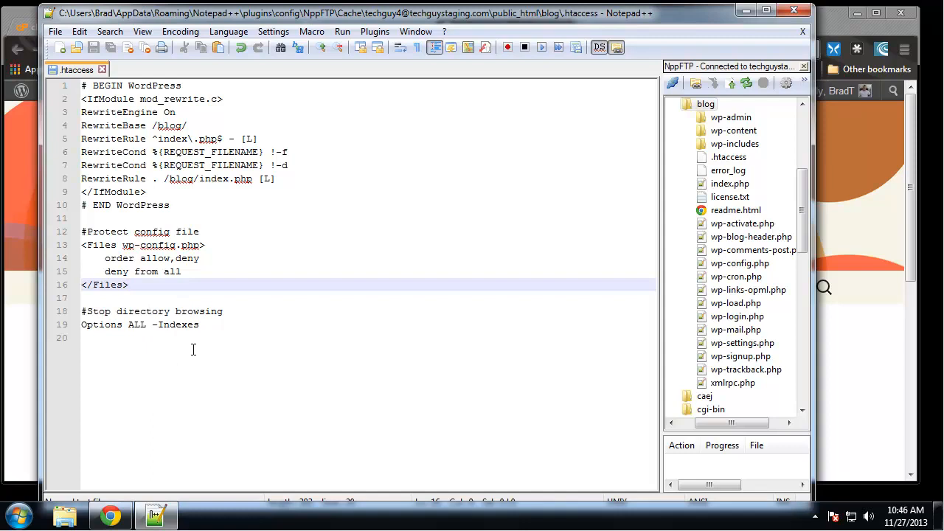
Below the Options line, add a #Ban user comment and an empty <Limit GET POST>…</Limit> block.
left_click(231, 330)
key("Return")
key("Return")
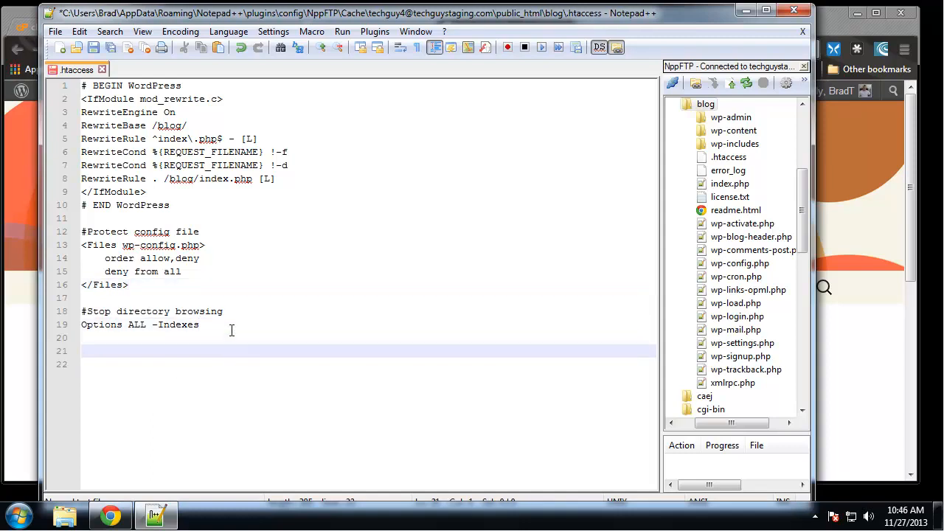
type("#Ban user")
key("Return")
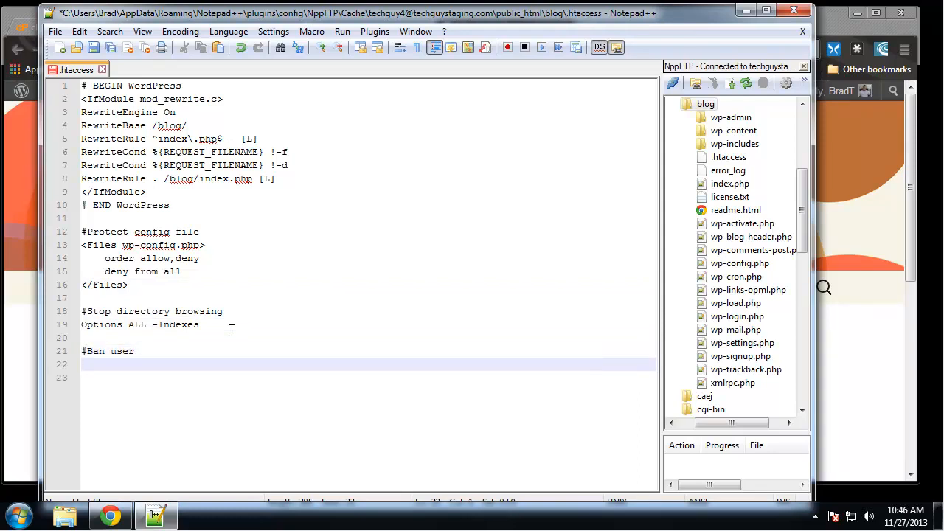
type("<Limit GET POST")
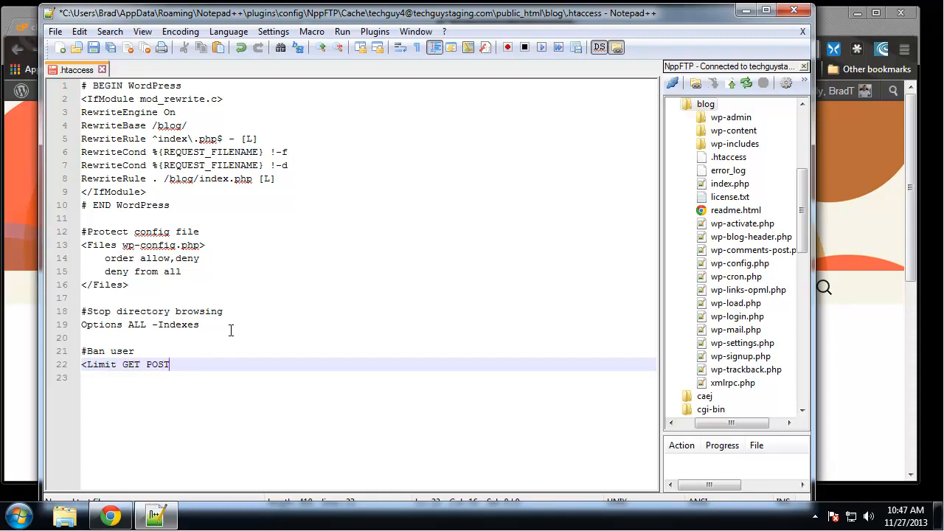
type(">")
key("Return")
key("Return")
type("</Li")
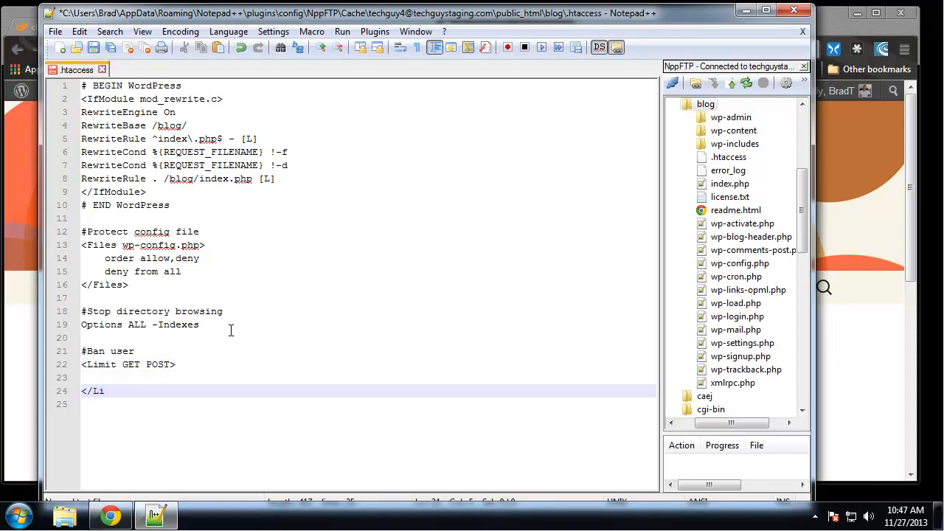
type("mit>")
Fill the Limit block with 'order allow,deny', 'deny from 202.091.31.2' and 'allow from all'.
key("Up")
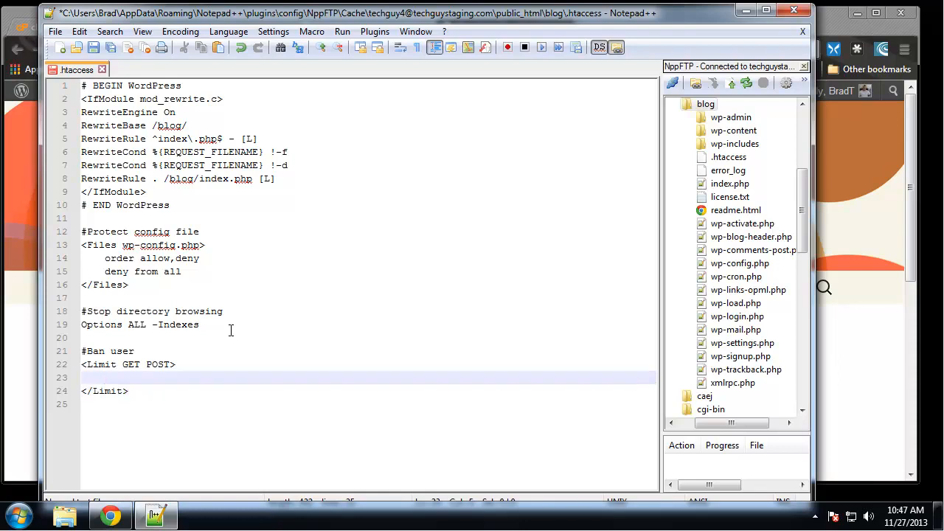
type("order allow,deny")
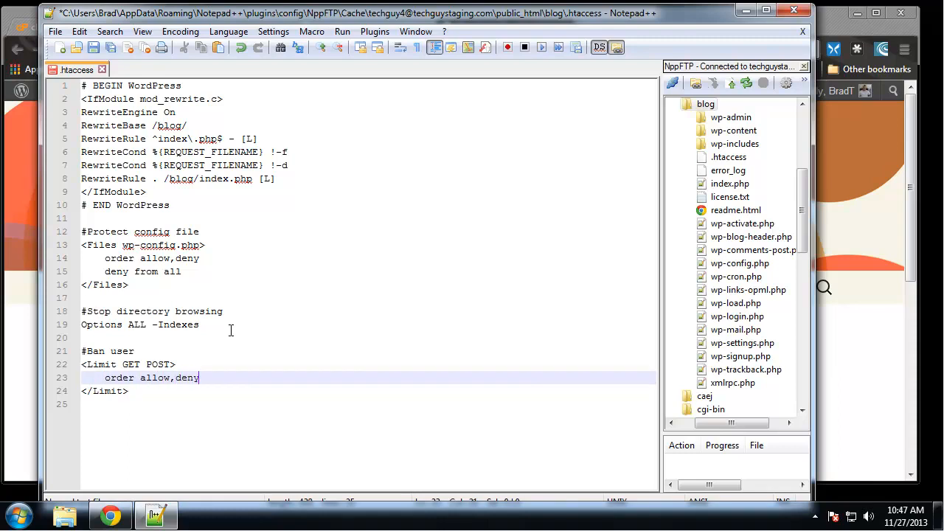
key("Return")
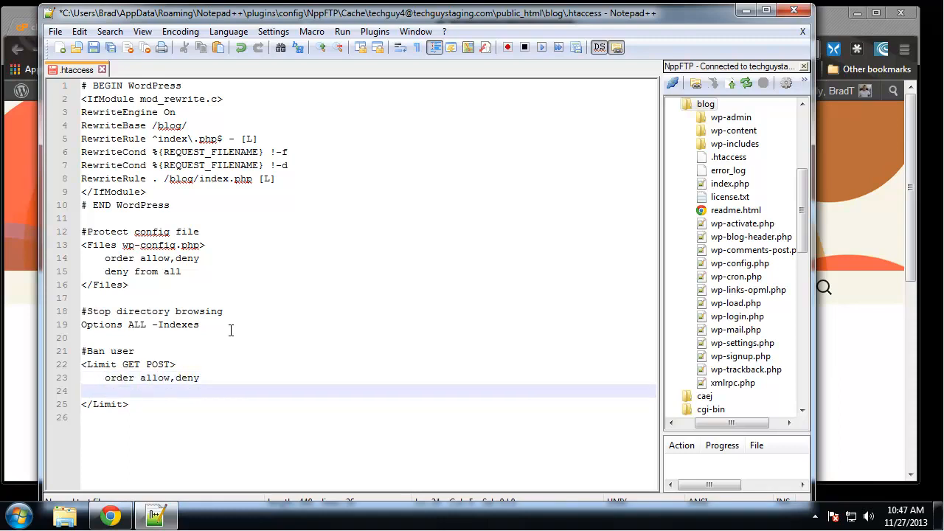
type("deny from 202")
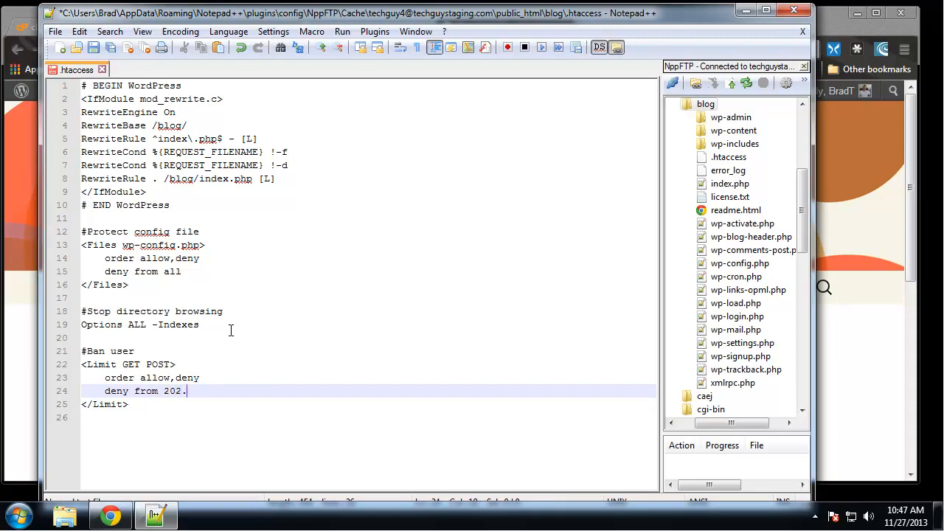
type(".091")
type(",31")
type(",2")
key("BackSpace")
key("BackSpace")
key("BackSpace")
key("BackSpace")
type(".31.2")
key("Return")
type("al")
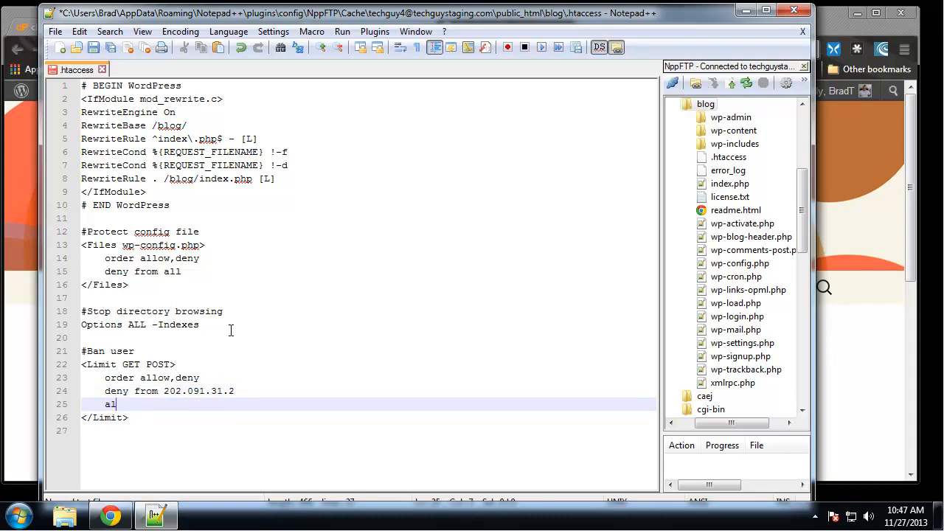
type("low from all")
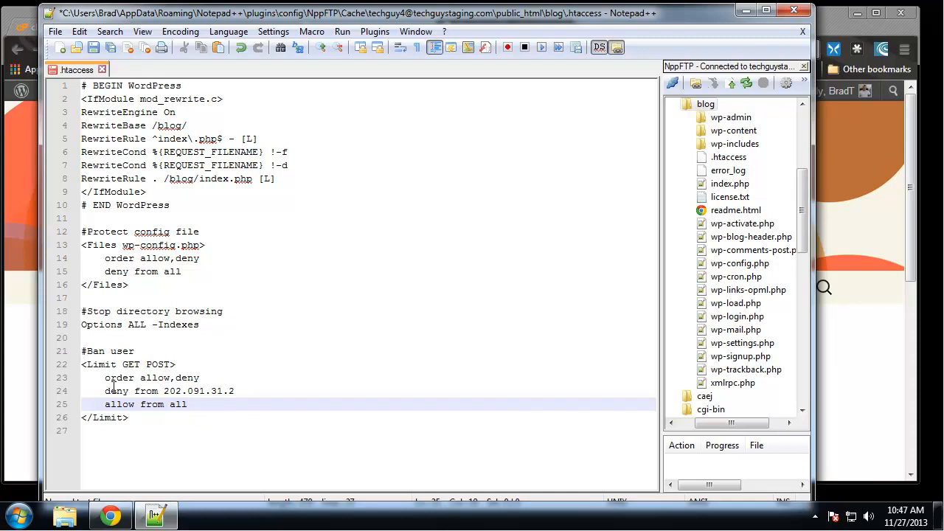
left_click_drag(247, 391, 163, 395)
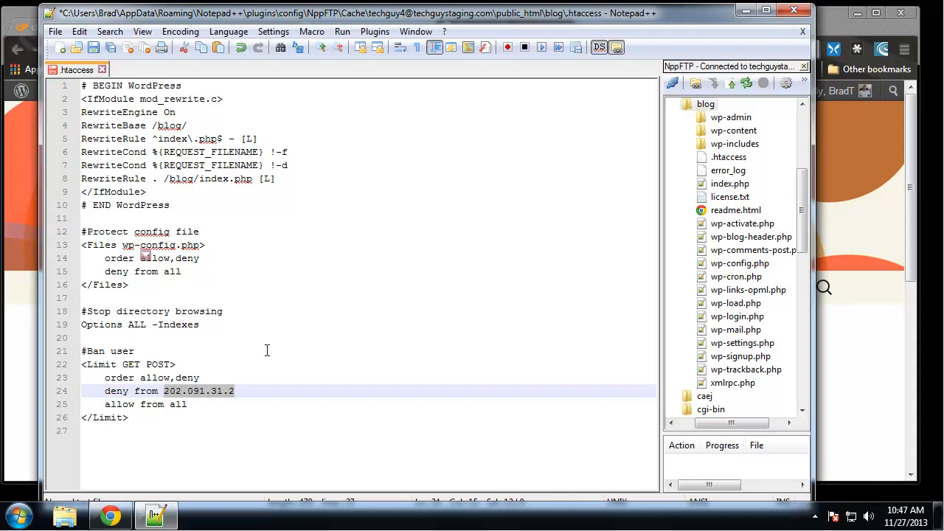
left_click_drag(131, 420, 68, 335)
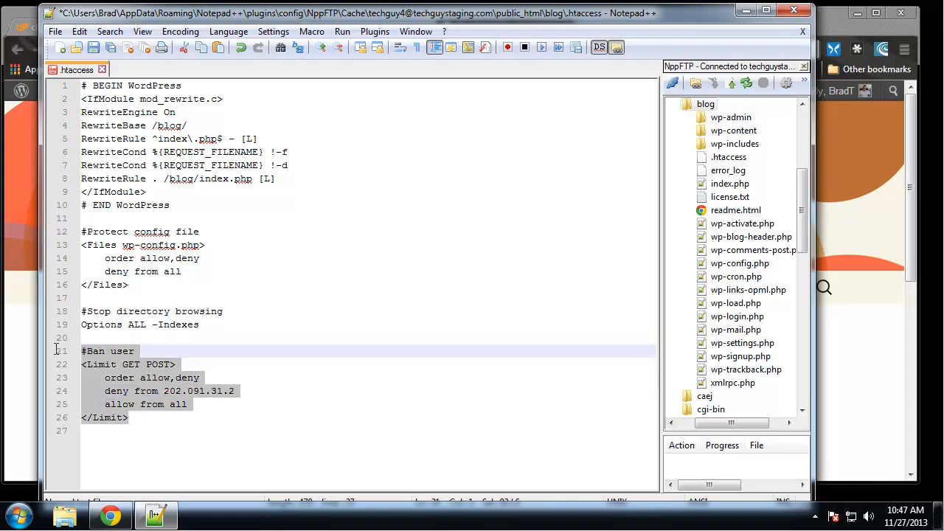
Replace the #Ban user block with a '#Disable Signature' comment and the line 'SeverSignature Off'.
key("Delete")
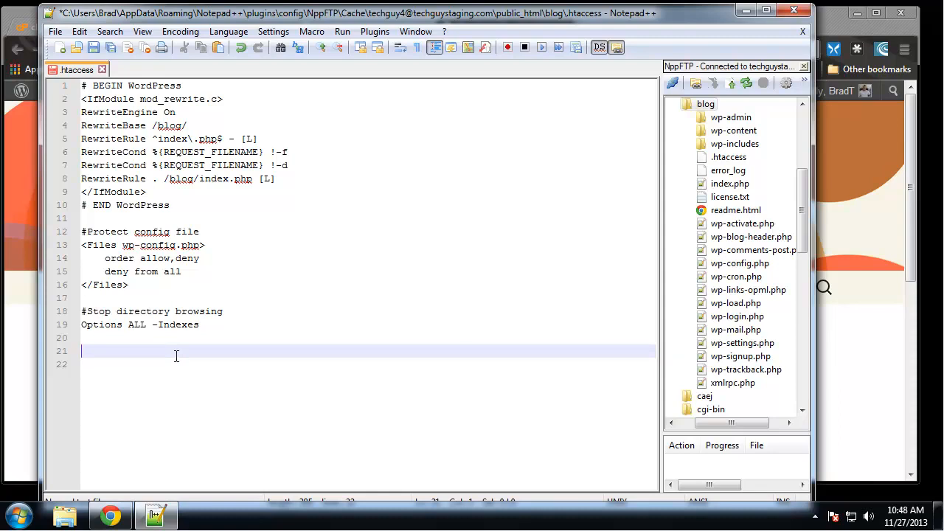
type("#Disable Sig")
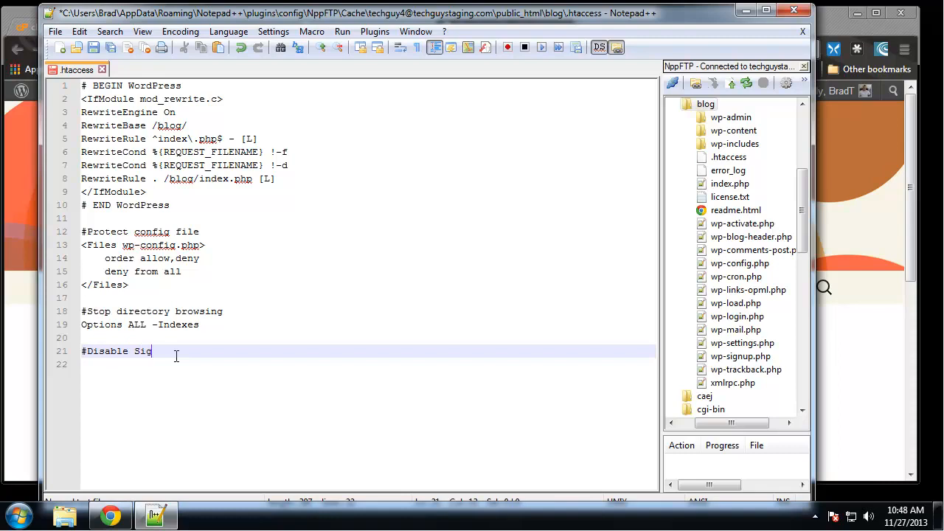
type("nature")
key("Return")
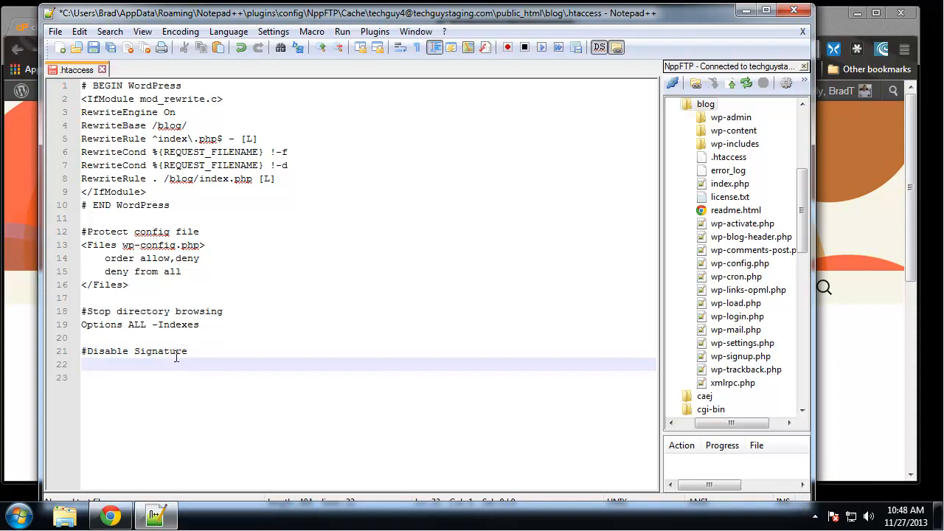
type("SeverSign")
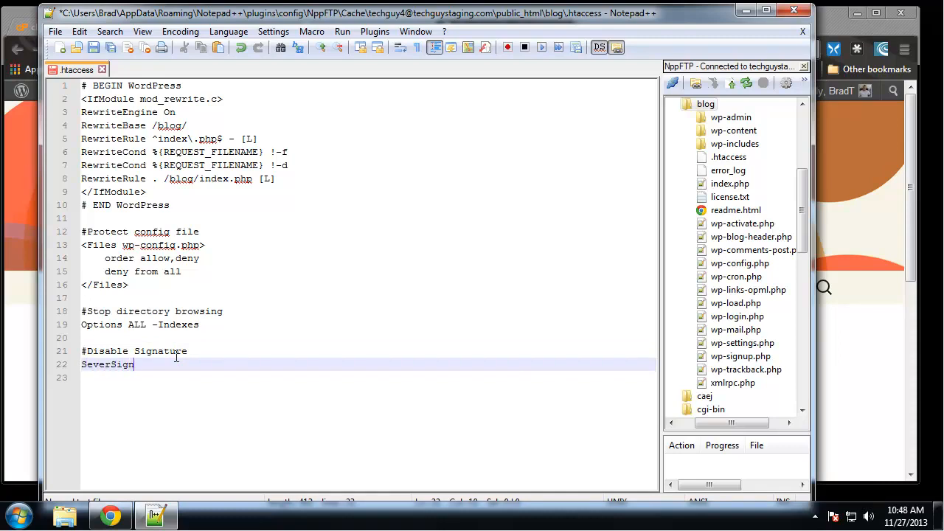
type("ature off")
key("BackSpace")
key("BackSpace")
key("BackSpace")
type("Off")
left_click(304, 295)
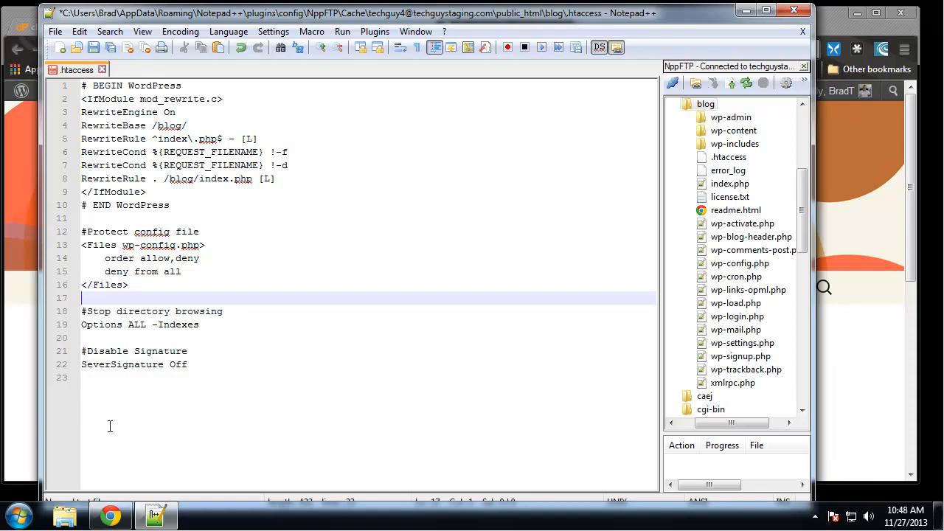
left_click(221, 378)
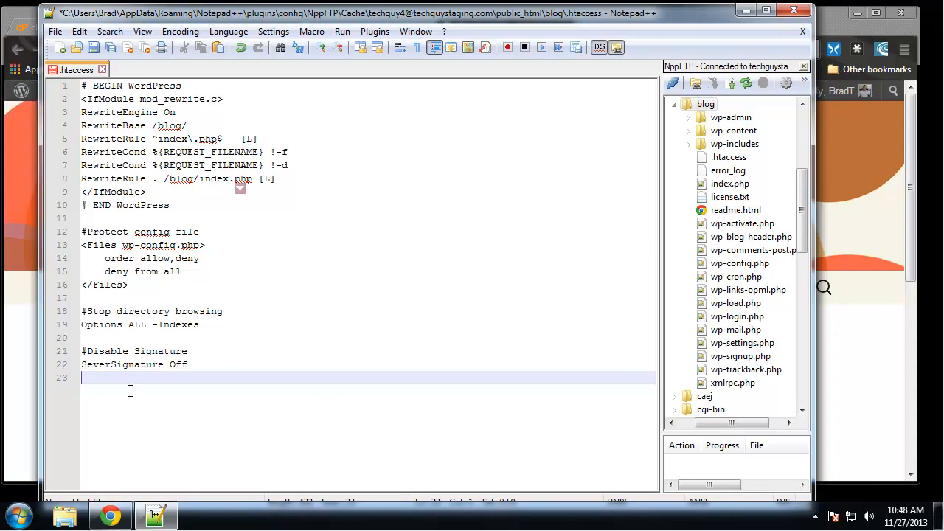
Add a '#Protect .htaccess file' comment and a <Files ~ "^.*\.([Hh][Tt][Aa])"> … </Files> block.
key("Return")
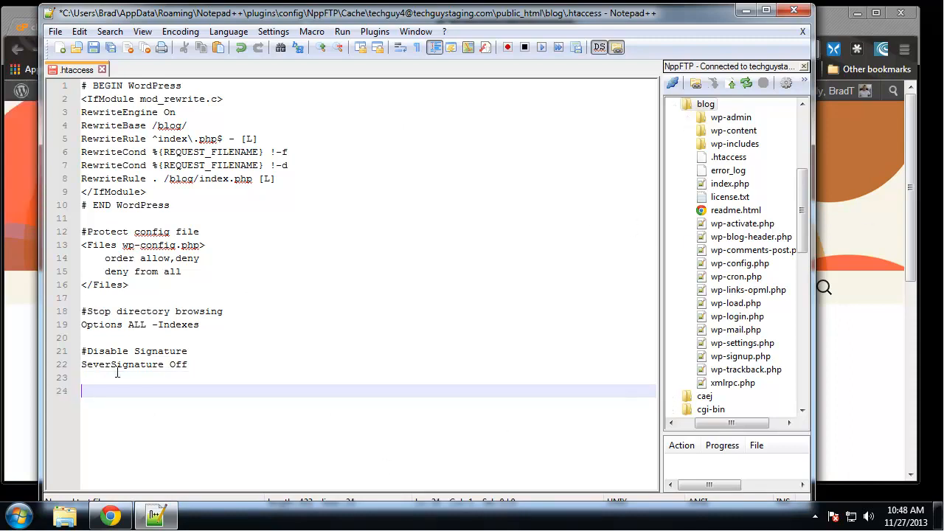
type("#Protect .htacce")
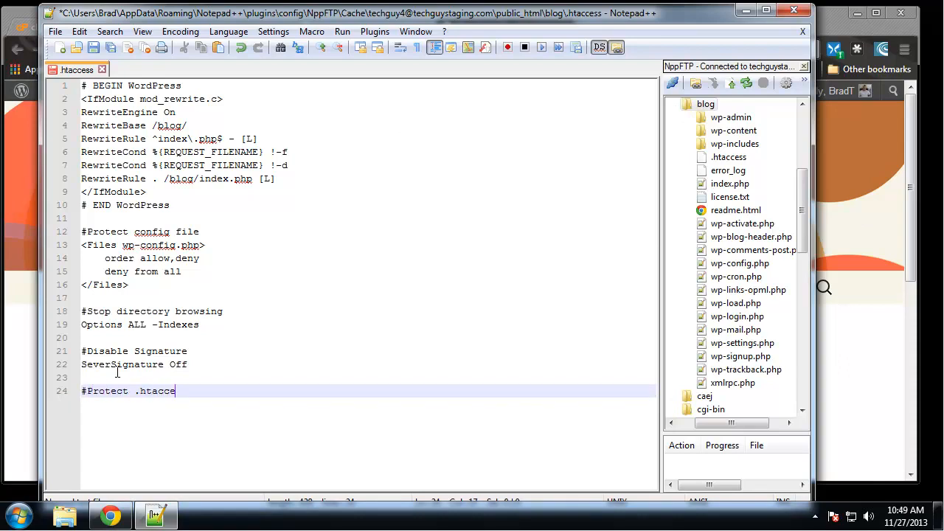
type("ss file")
key("Return")
type("<Files")
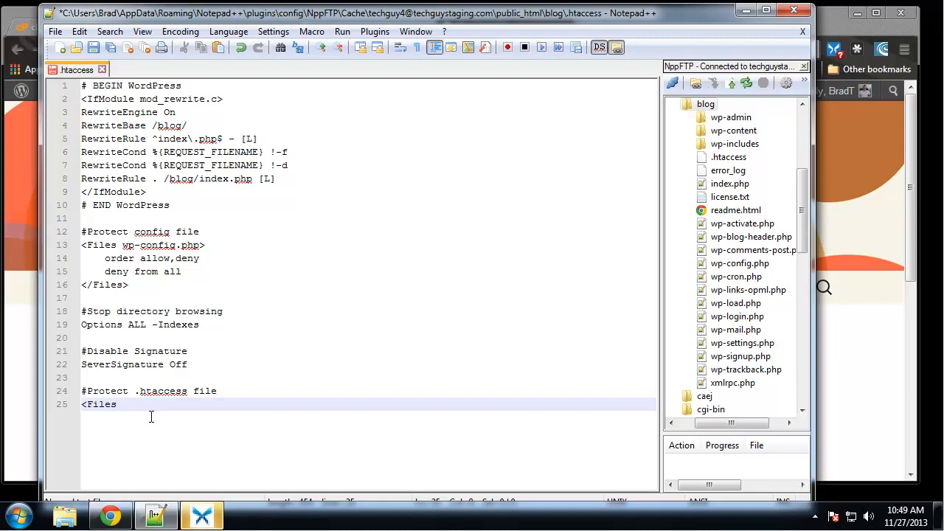
type("~ \"^.*\\.([Hh][Tt][Aa])\">")
key("Return")
key("Return")
type("</Files>")
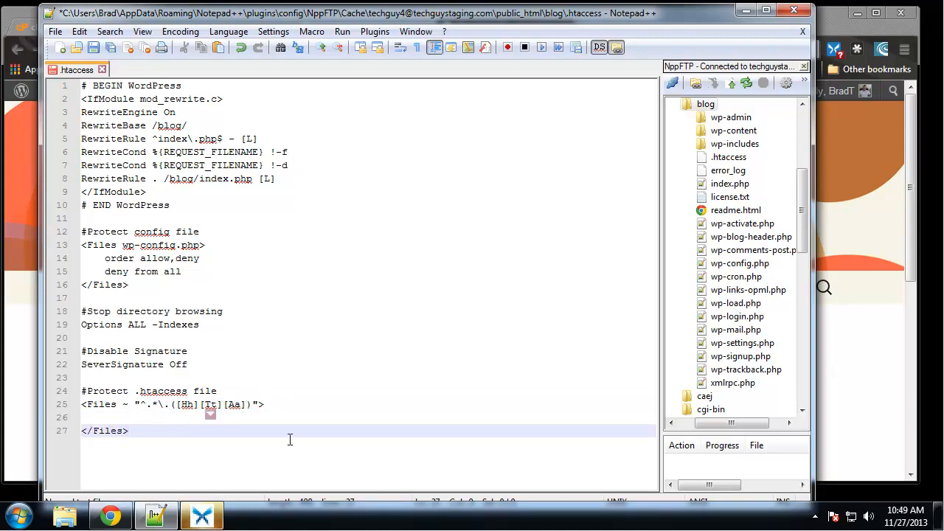
Fill the Files block with 'order allow,deny', 'deny from all' and 'satisfy all'.
left_click(158, 404)
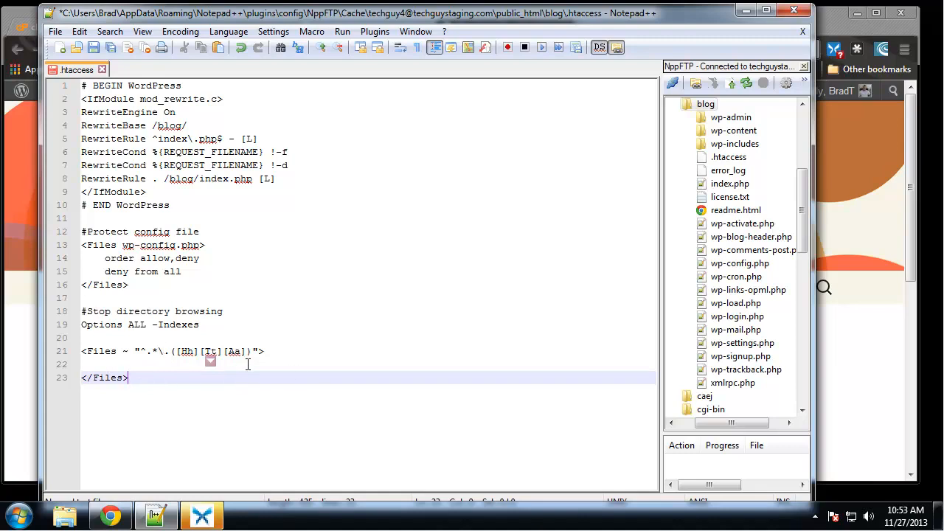
left_click(154, 365)
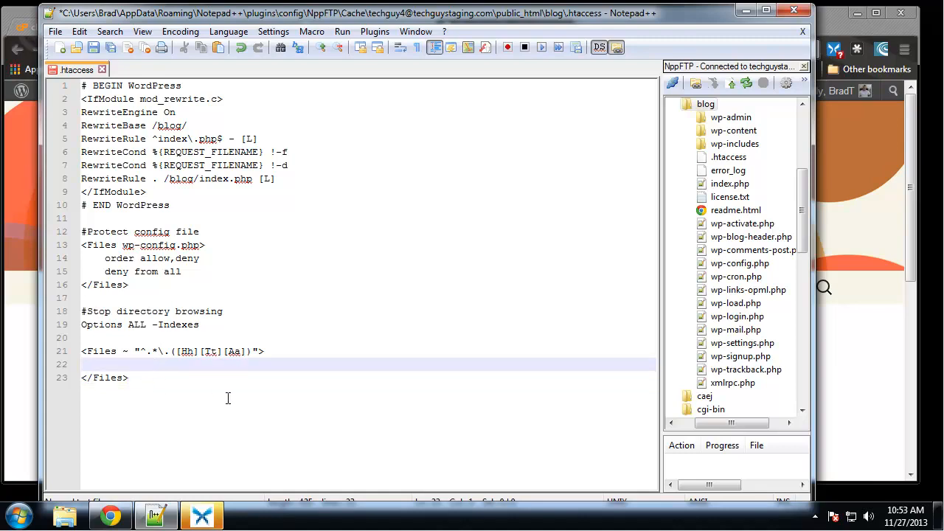
type("order allow,deny")
key("Return")
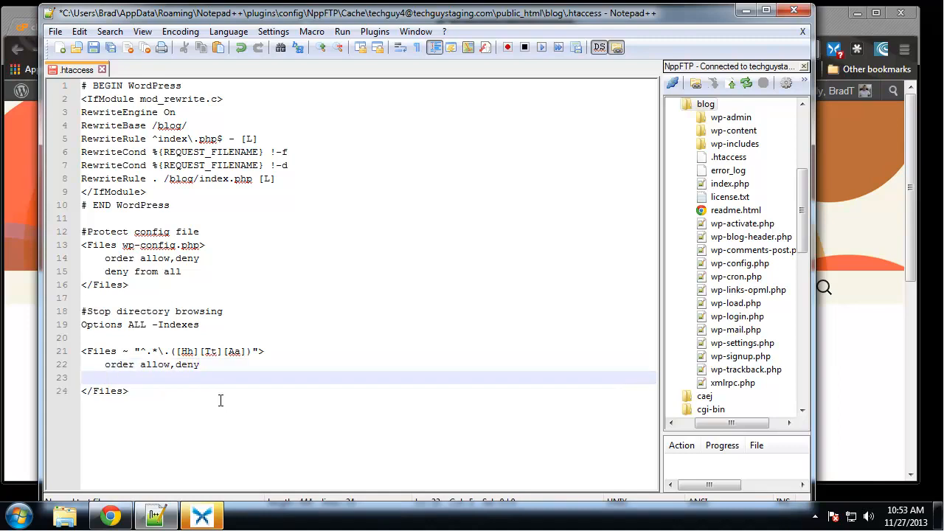
type("deny from all")
key("Return")
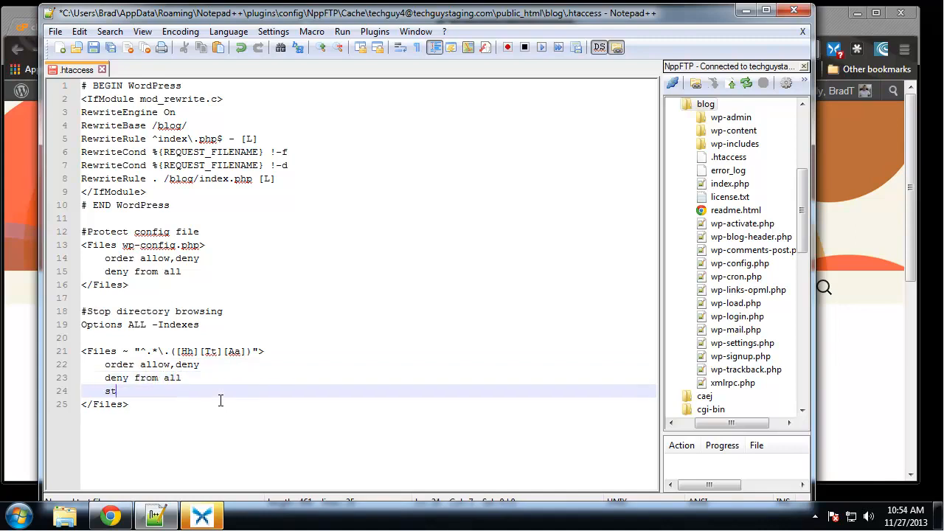
type("satisfy all")
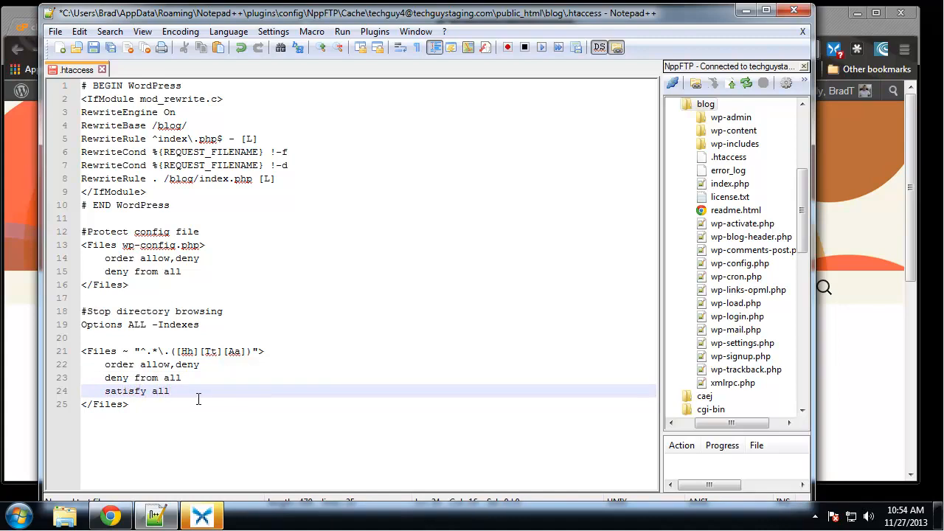
Save the edited .htaccess to the server and bring the blog forward.
left_click(331, 299)
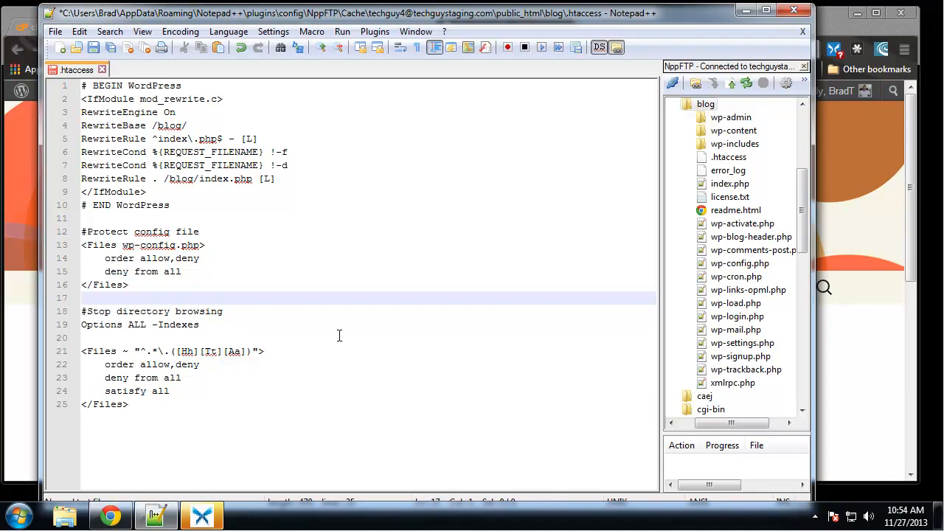
key("ctrl+s")
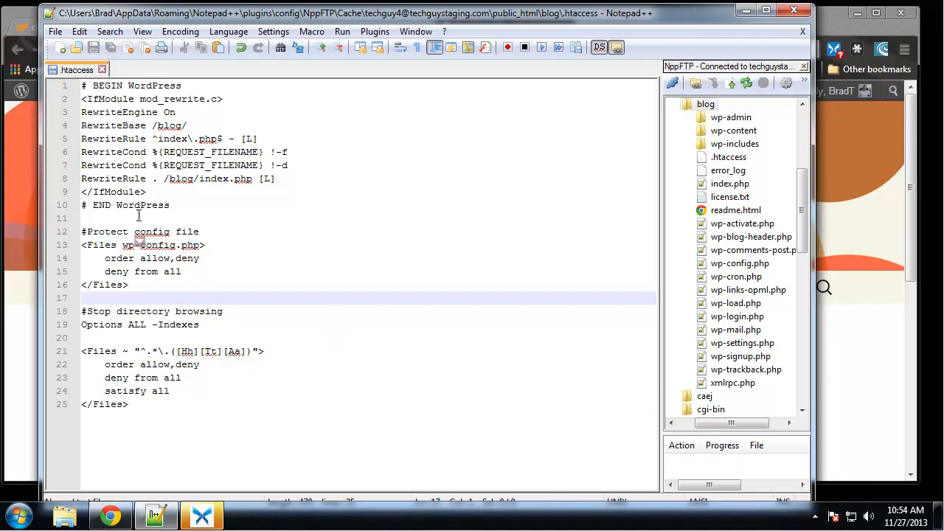
left_click(15, 16)
Reload the WordPress blog home page in Chrome, then switch back to Notepad++.
key("Escape")
left_click(60, 49)
mouse_move(107, 94)
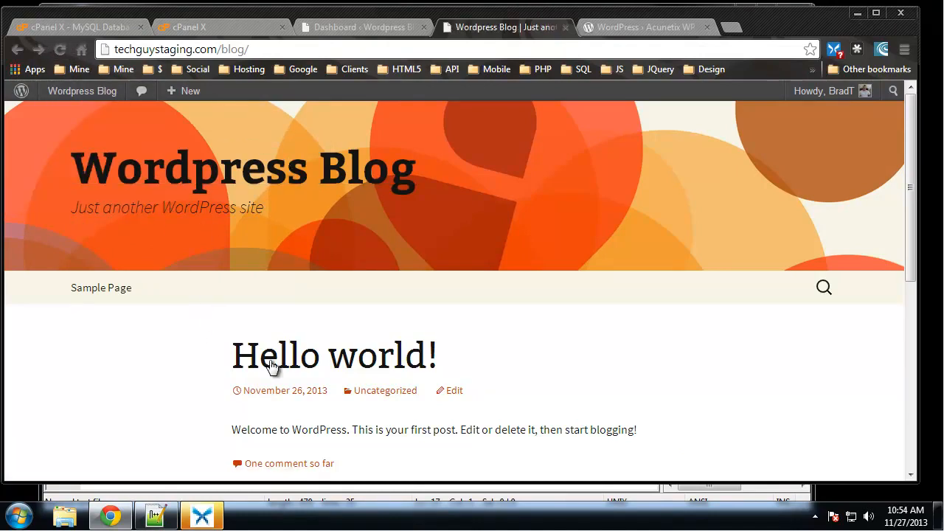
left_click(155, 516)
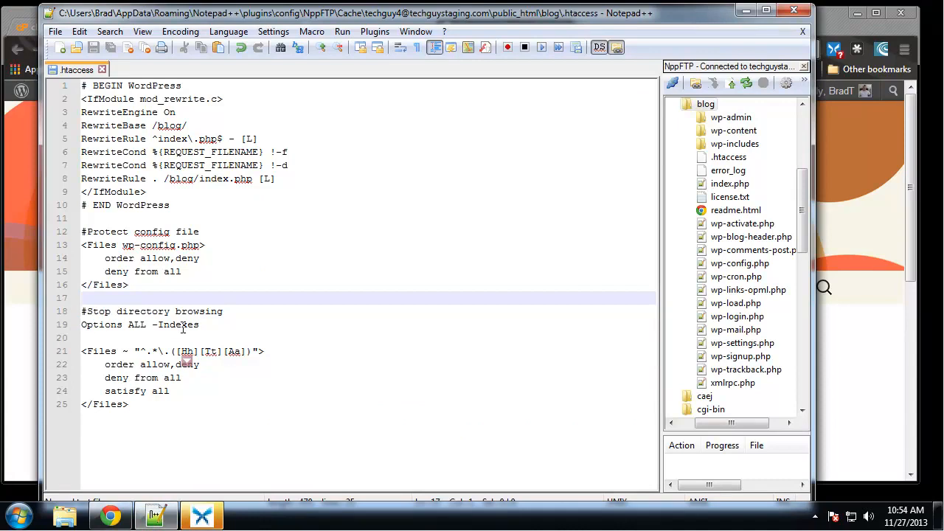
left_click_drag(201, 324, 81, 311)
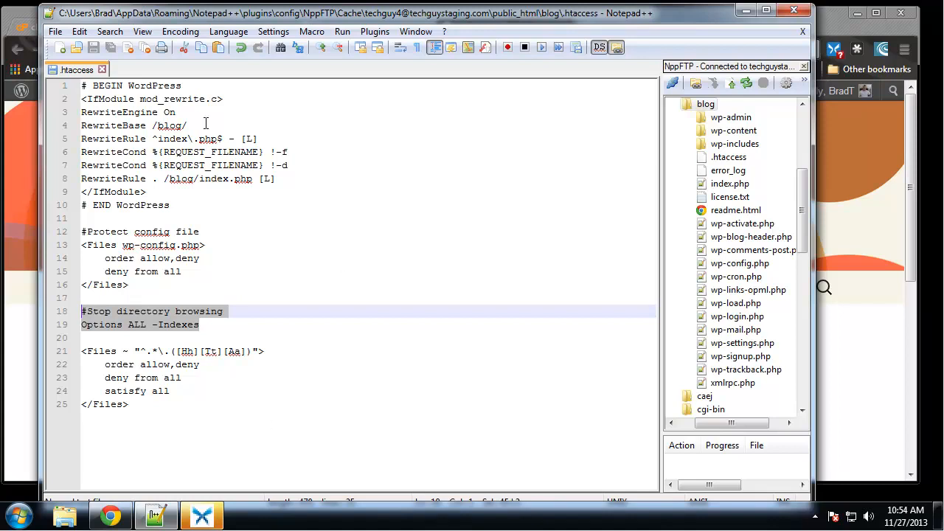
left_click(338, 191)
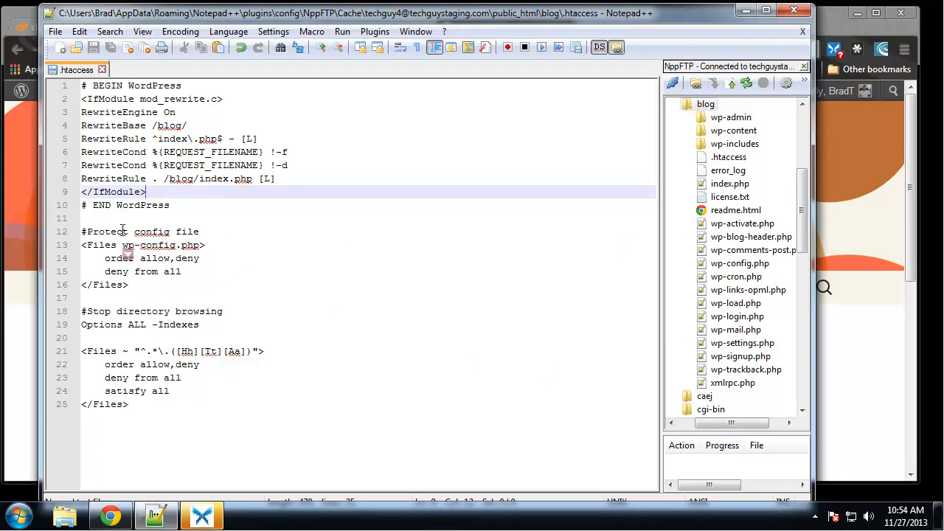
left_click(152, 233)
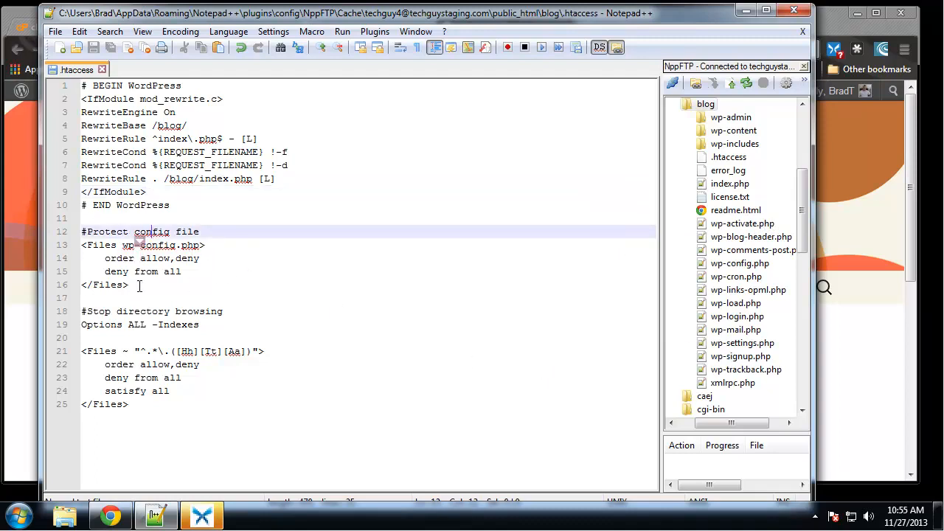